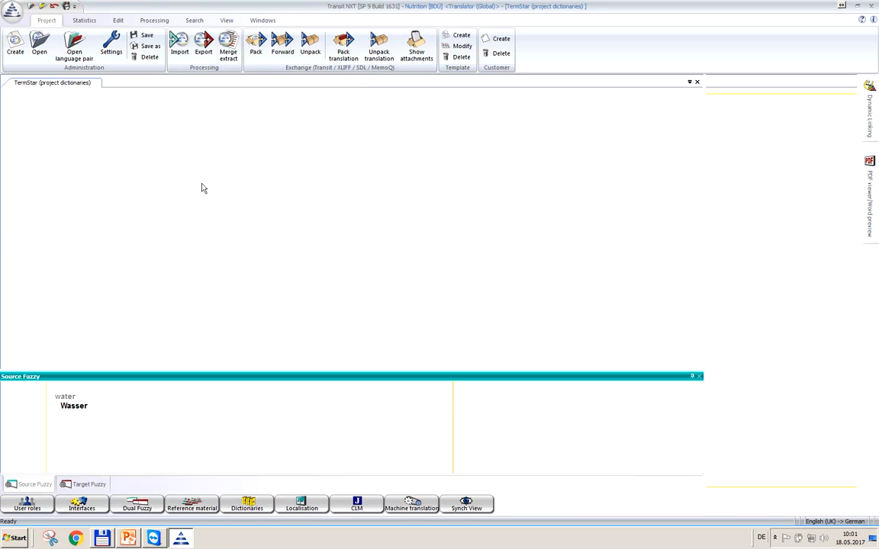
Open the language pairs Basic Nutrition Facts_Lecture, Basic Nutrition Facts_Paper and SprachrichtungRef together in a single window (globally)
{"action": "left_click", "coordinate": [76, 51]}
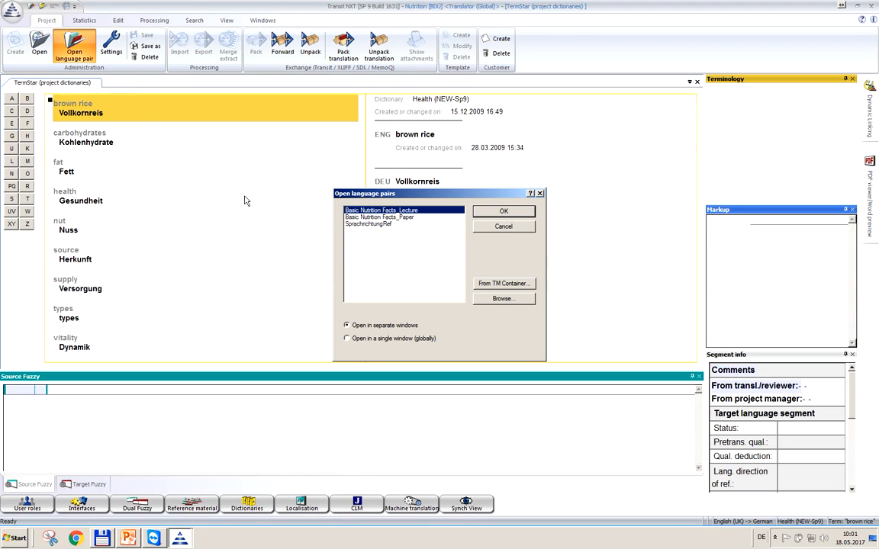
{"action": "left_click_drag", "start_coordinate": [448, 211], "coordinate": [446, 230]}
{"action": "left_click", "coordinate": [348, 338]}
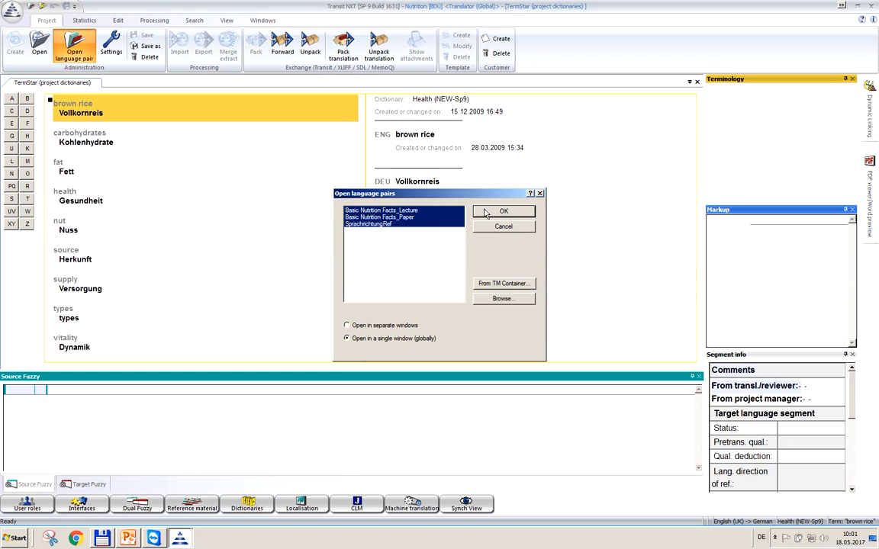
{"action": "left_click", "coordinate": [494, 212]}
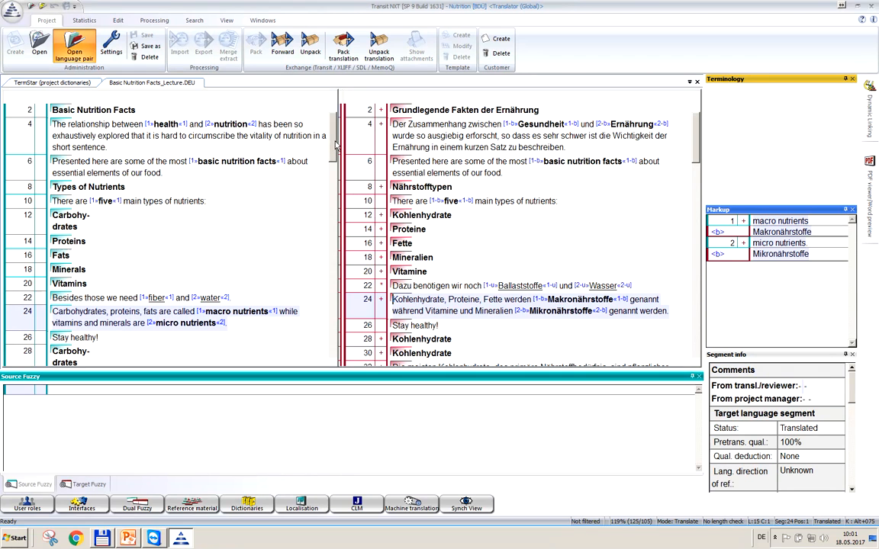
Examine the terminology suggestions for segments 4 and 10 and the source and target fuzzy matches for segment 6
{"action": "left_click", "coordinate": [432, 148]}
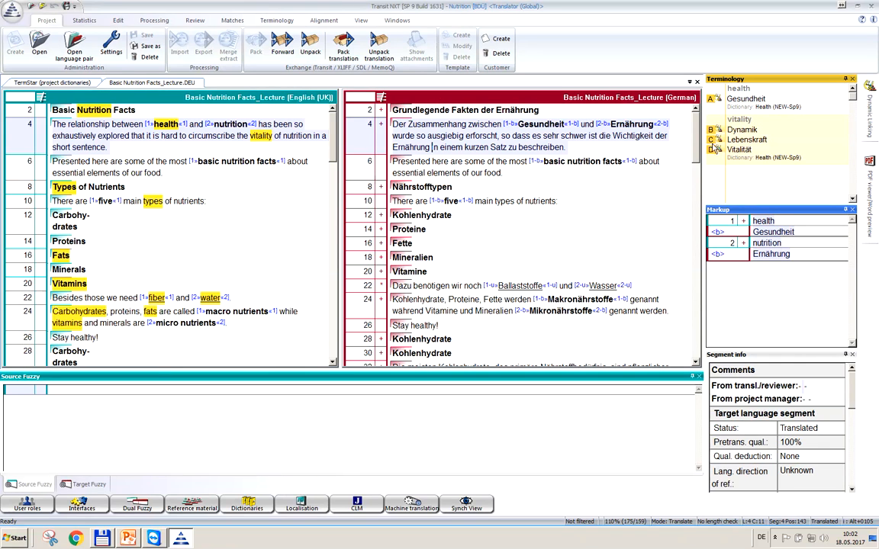
{"action": "left_click", "coordinate": [483, 200]}
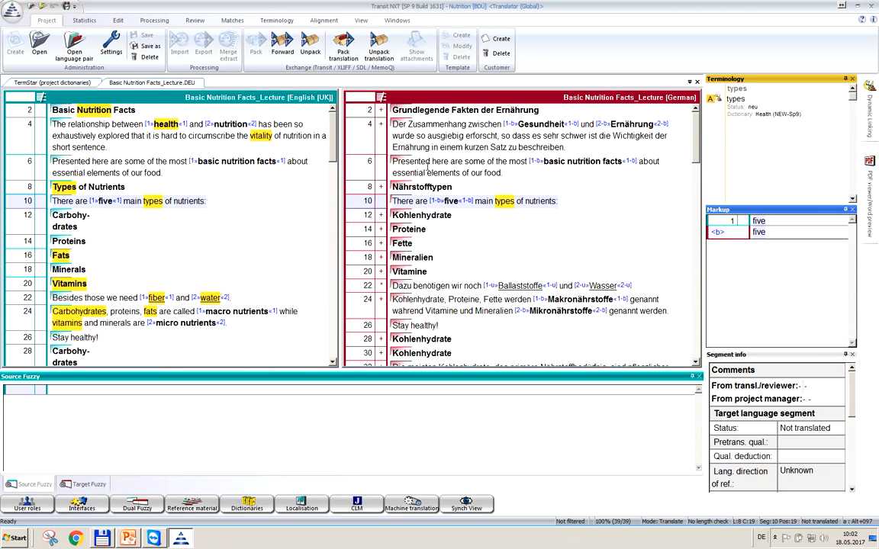
{"action": "left_click", "coordinate": [428, 163]}
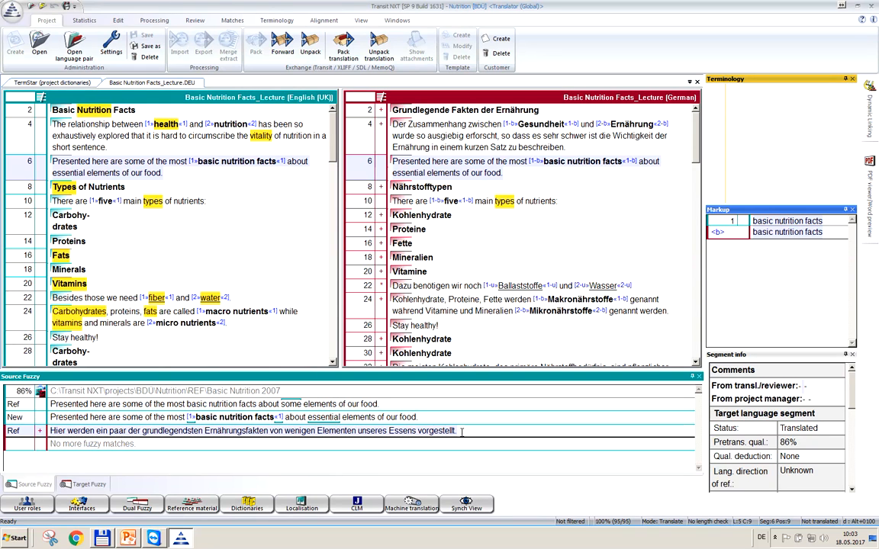
{"action": "left_click", "coordinate": [69, 486]}
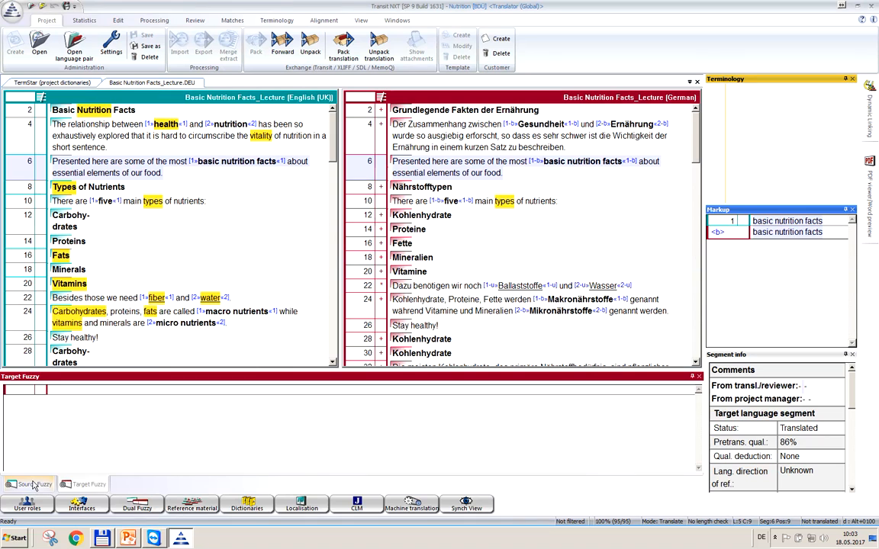
{"action": "left_click", "coordinate": [32, 486]}
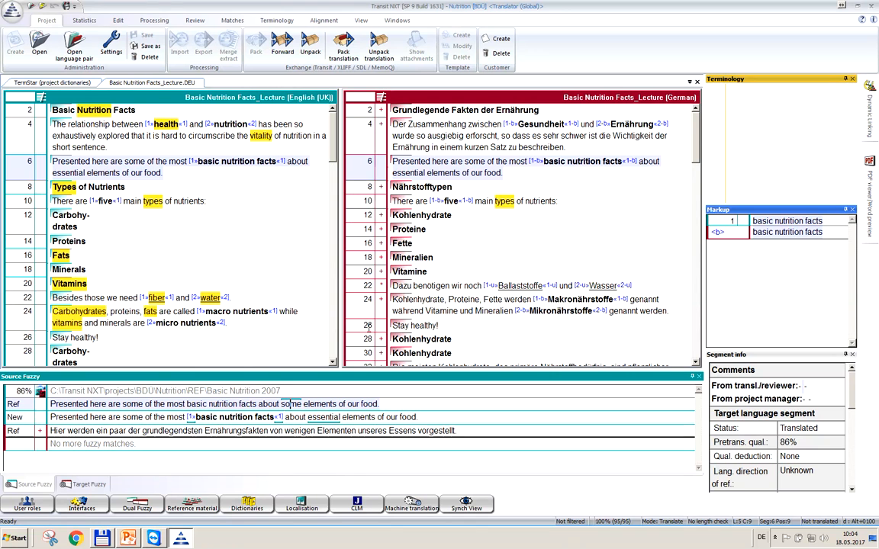
Examine the source fuzzy matches for protein segment 55, including the reference from Basic Nutrition Facts_Paper and its adapted numbers
{"action": "left_click", "coordinate": [433, 298]}
{"action": "scroll", "coordinate": [433, 299], "scroll_direction": "down", "scroll_amount": 6}
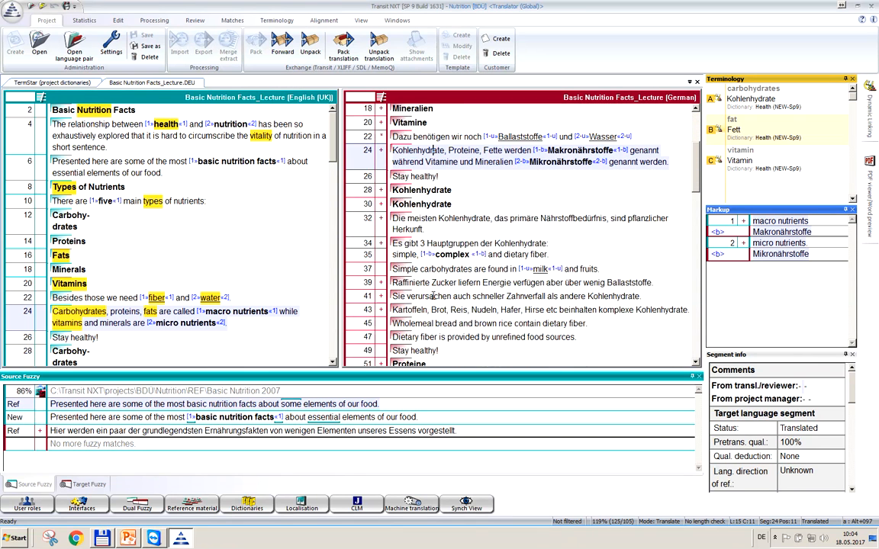
{"action": "left_click", "coordinate": [432, 303]}
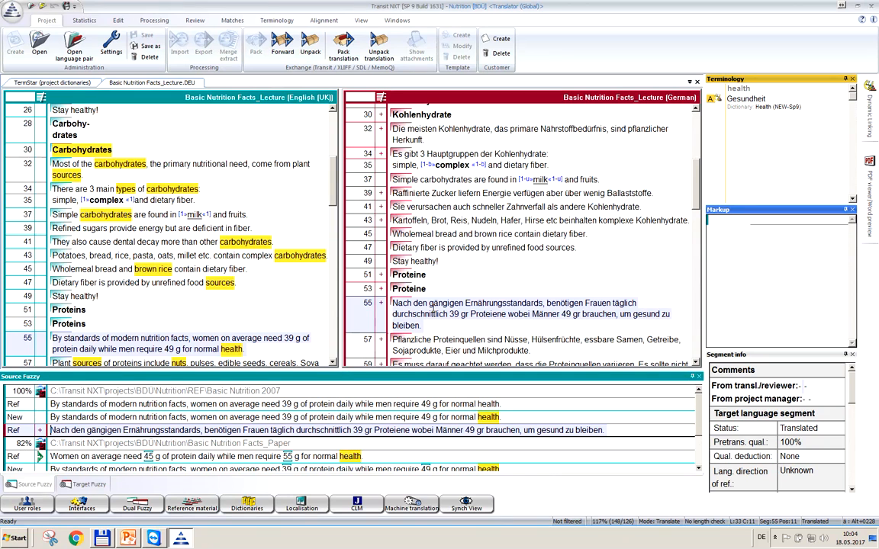
{"action": "scroll", "coordinate": [206, 412], "scroll_direction": "down", "scroll_amount": 2}
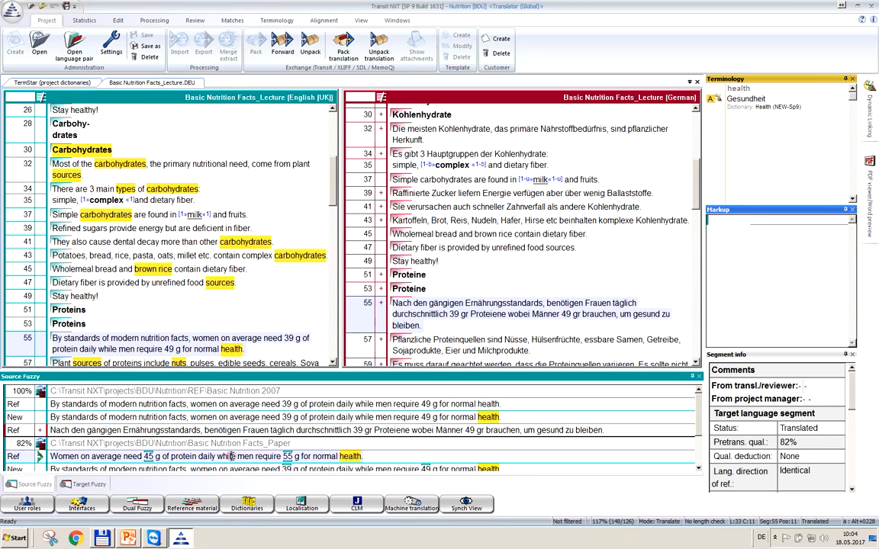
{"action": "scroll", "coordinate": [232, 452], "scroll_direction": "down", "scroll_amount": 2}
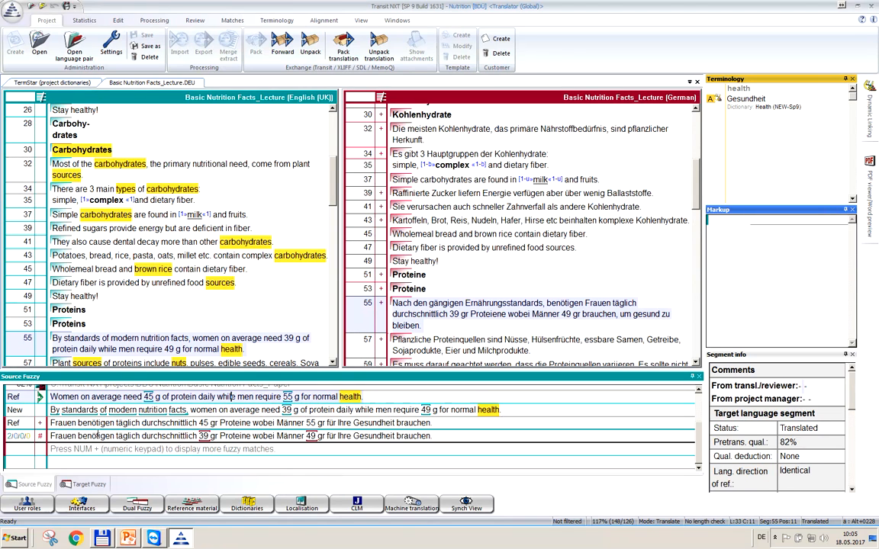
{"action": "left_click", "coordinate": [52, 436]}
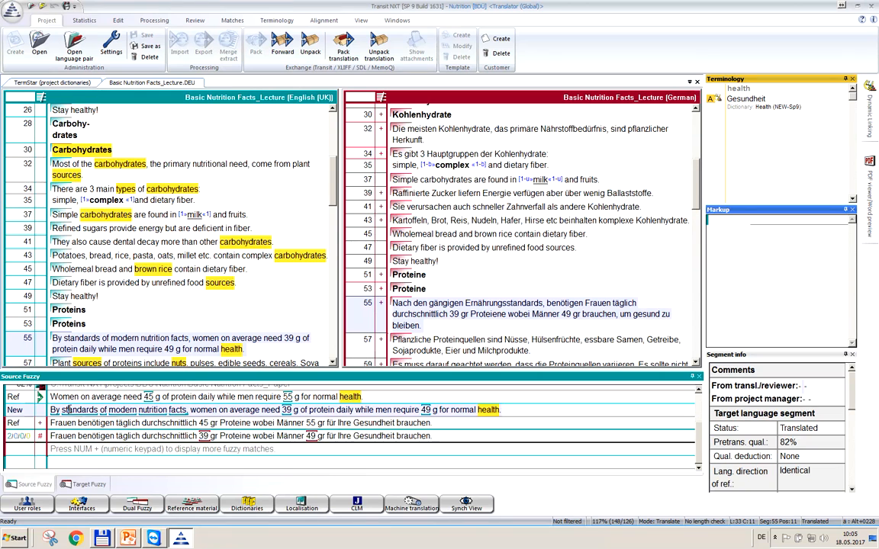
{"action": "scroll", "coordinate": [61, 412], "scroll_direction": "up", "scroll_amount": 2}
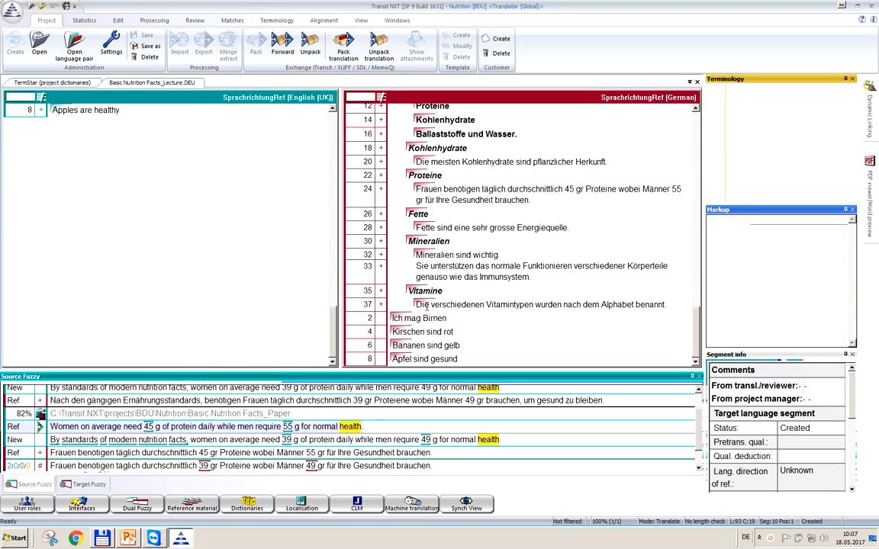
Check the language direction of the source fuzzy match for "Cherries are red" in SprachrichtungRef
{"action": "left_click", "coordinate": [419, 332]}
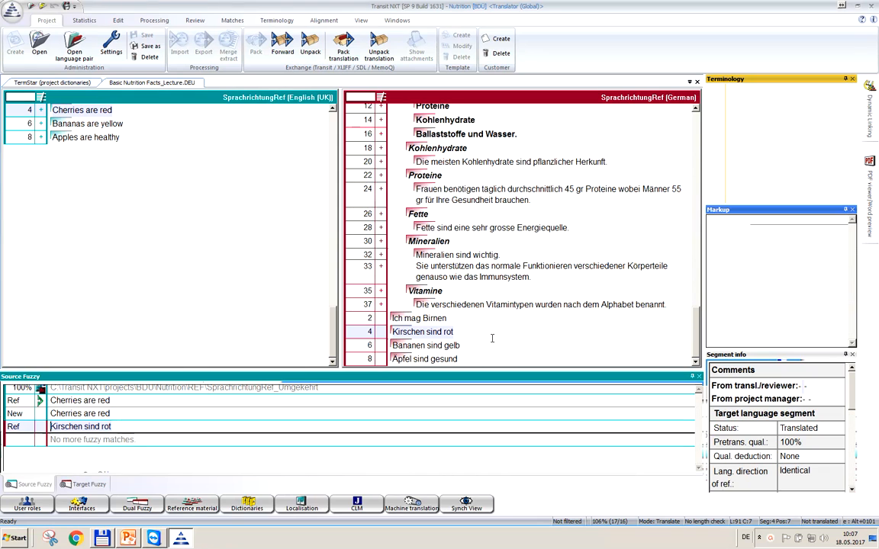
{"action": "key", "text": "ctrl+Up"}
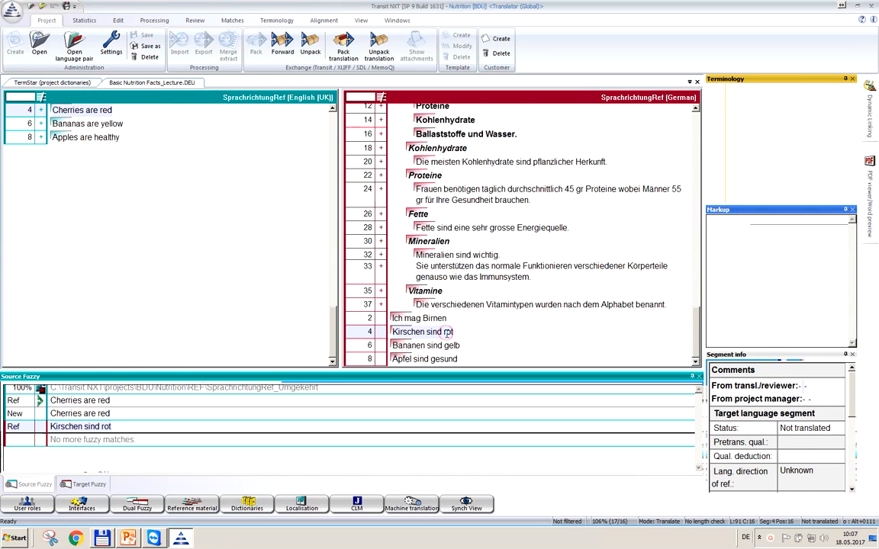
{"action": "key", "text": "ctrl+Down"}
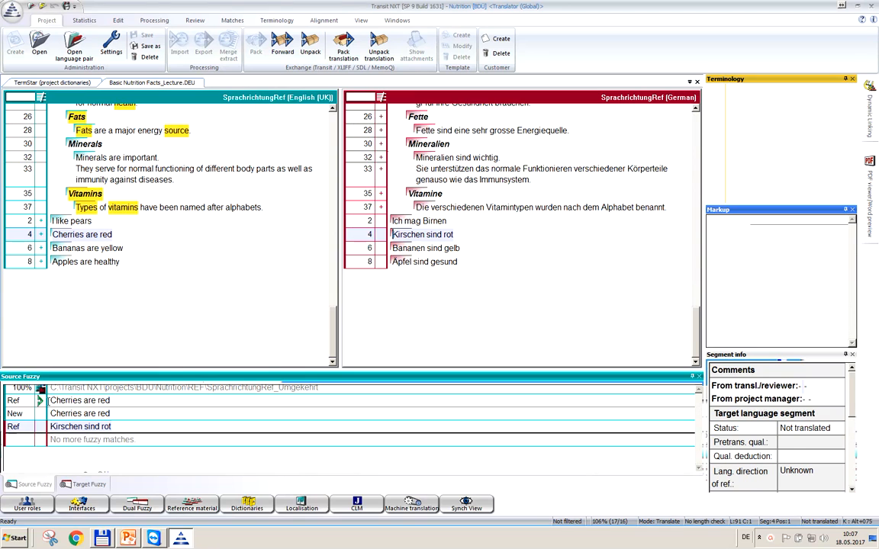
{"action": "left_click", "coordinate": [39, 400]}
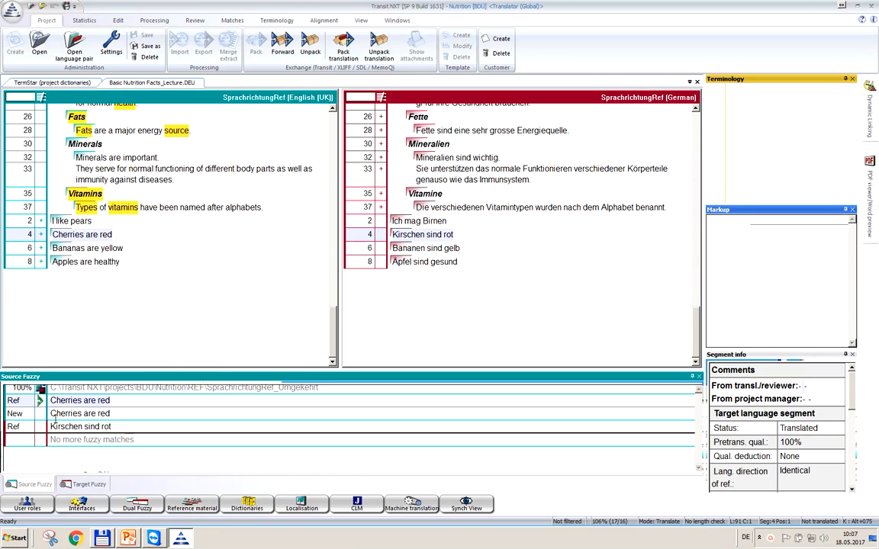
{"action": "left_click_drag", "start_coordinate": [50, 400], "coordinate": [110, 399]}
Compare the fuzzy matches and language directions for the SprachrichtungRef segments about bananas, apples and pears
{"action": "left_click", "coordinate": [422, 248]}
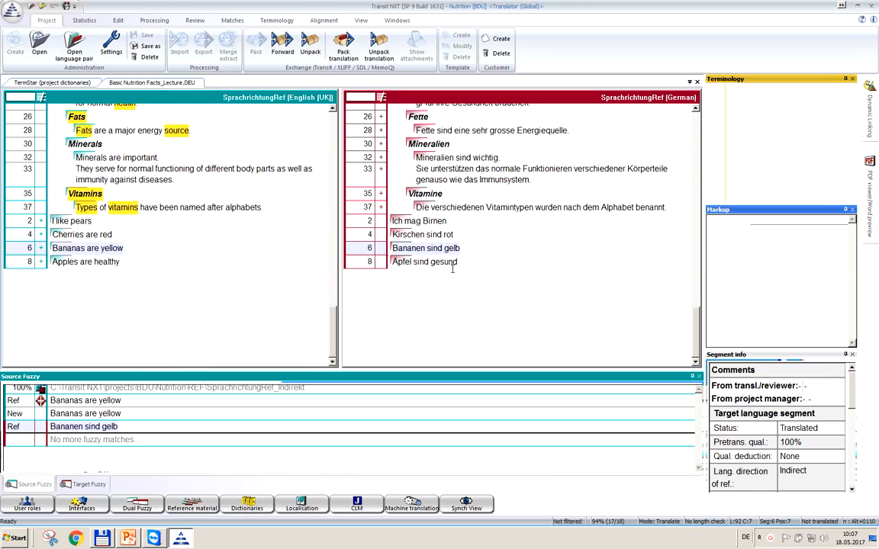
{"action": "left_click", "coordinate": [416, 262]}
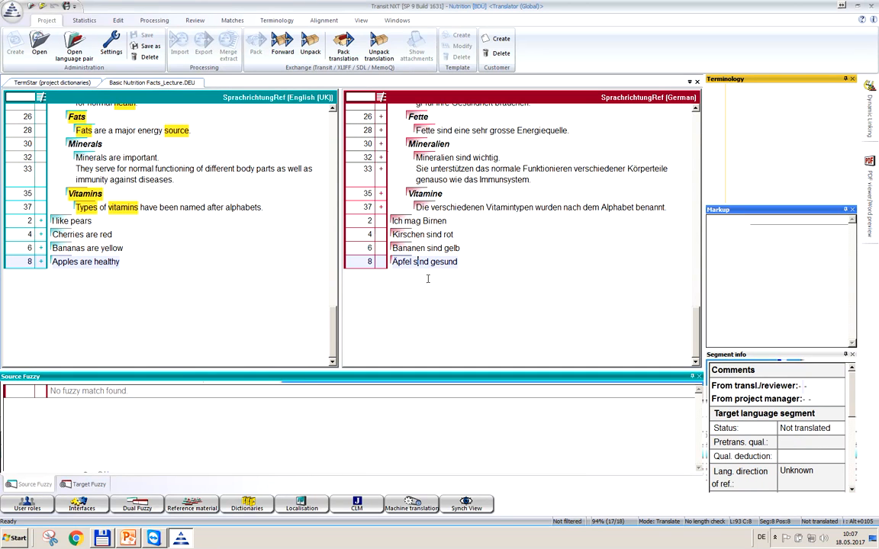
{"action": "left_click", "coordinate": [425, 221]}
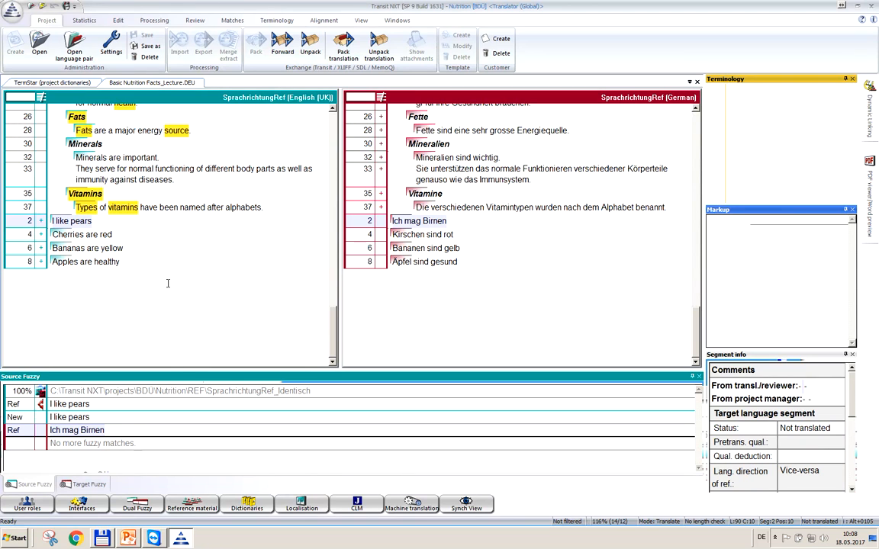
{"action": "triple_click", "coordinate": [93, 405]}
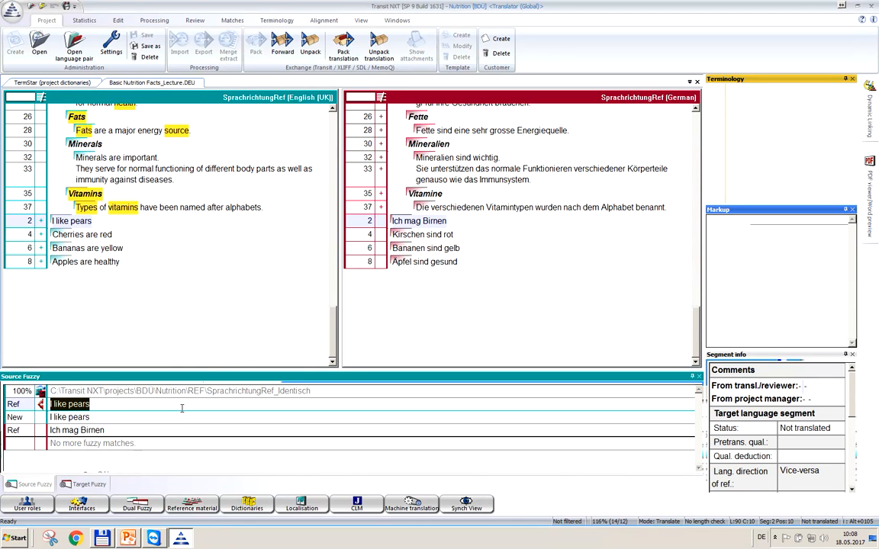
{"action": "left_click", "coordinate": [119, 416]}
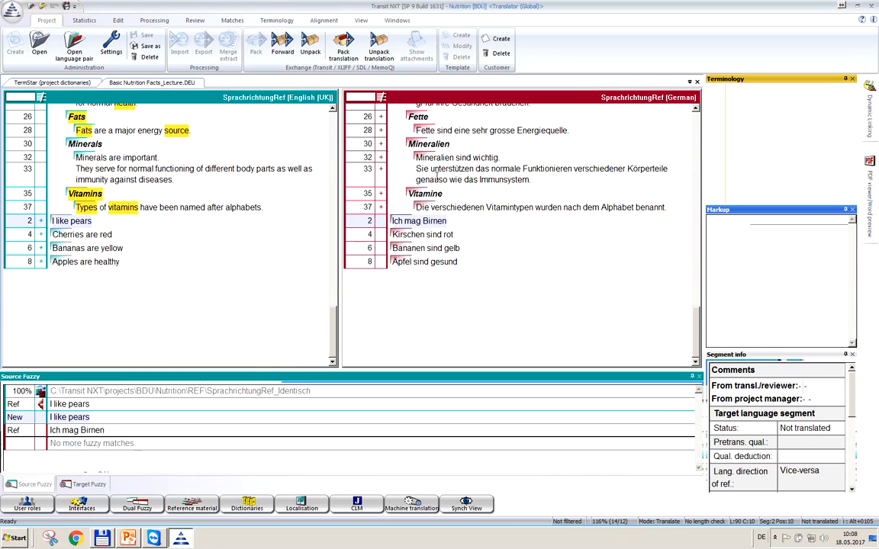
View the reference file behind the fuzzy match for segment 33 of Basic Nutrition Facts_Paper and close it again
{"action": "left_click", "coordinate": [441, 168]}
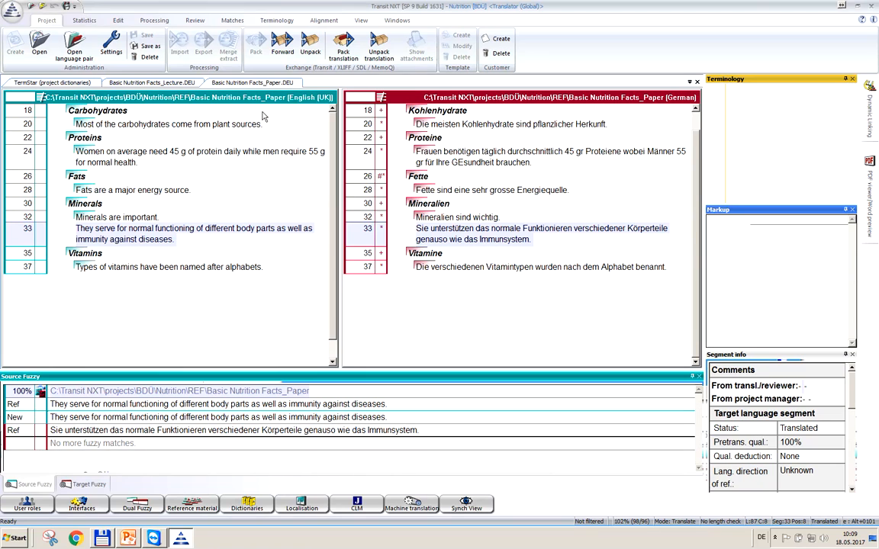
{"action": "left_click", "coordinate": [468, 235]}
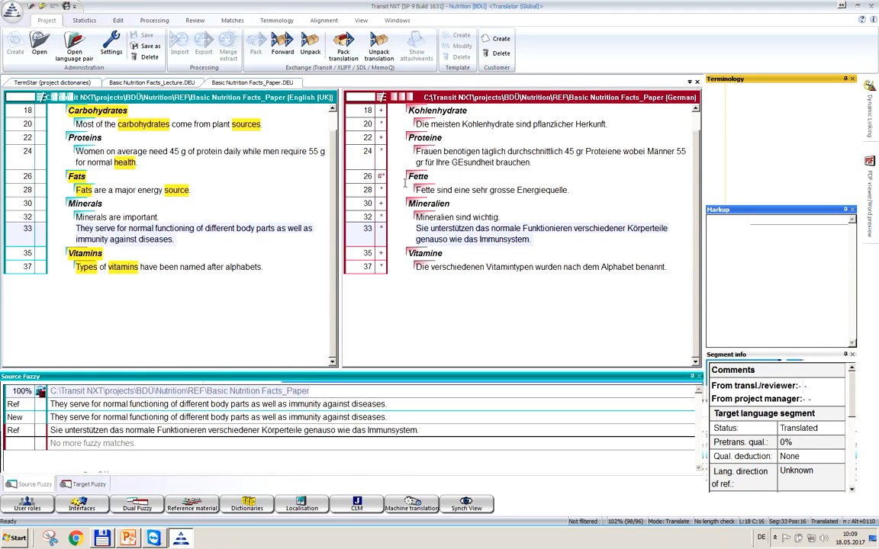
{"action": "left_click", "coordinate": [697, 81]}
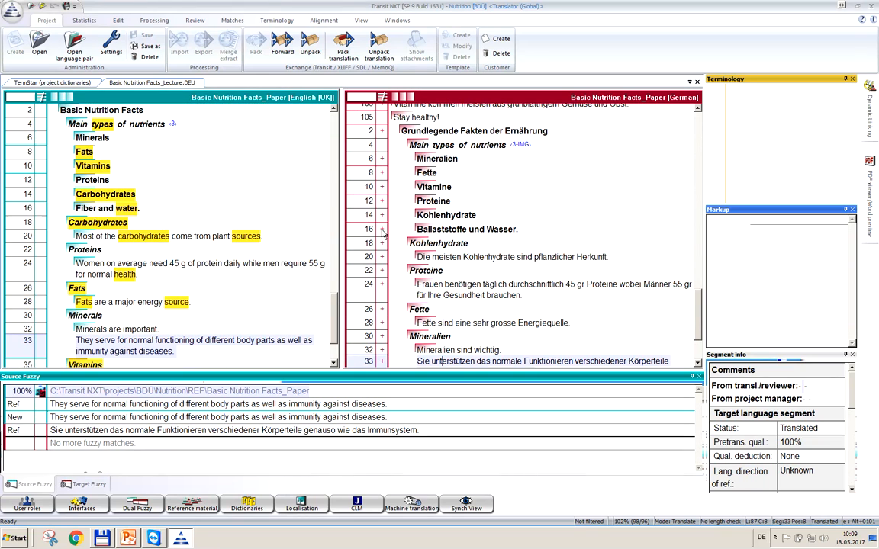
Examine the terminology suggestions for segments 4, 6 and 10 of Basic Nutrition Facts_Lecture, including the terms "vitality" and "types"
{"action": "left_click", "coordinate": [432, 158]}
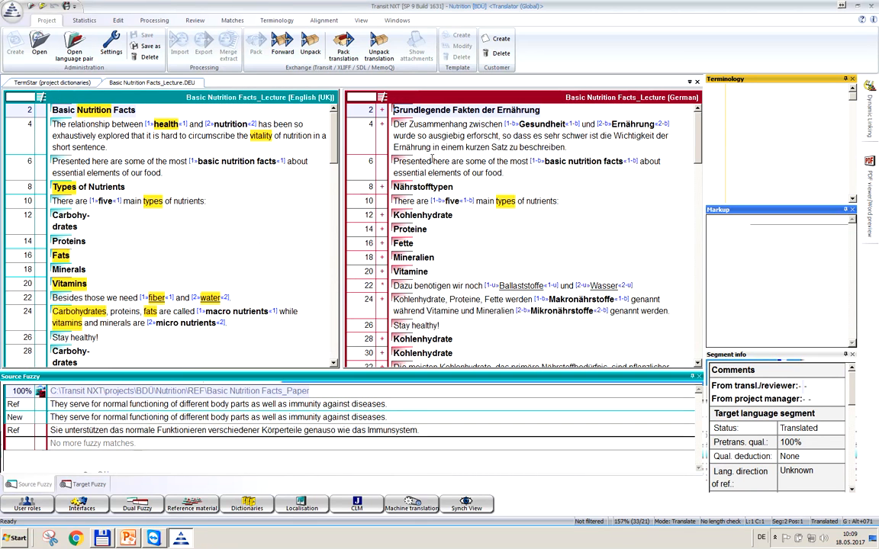
{"action": "left_click", "coordinate": [474, 201]}
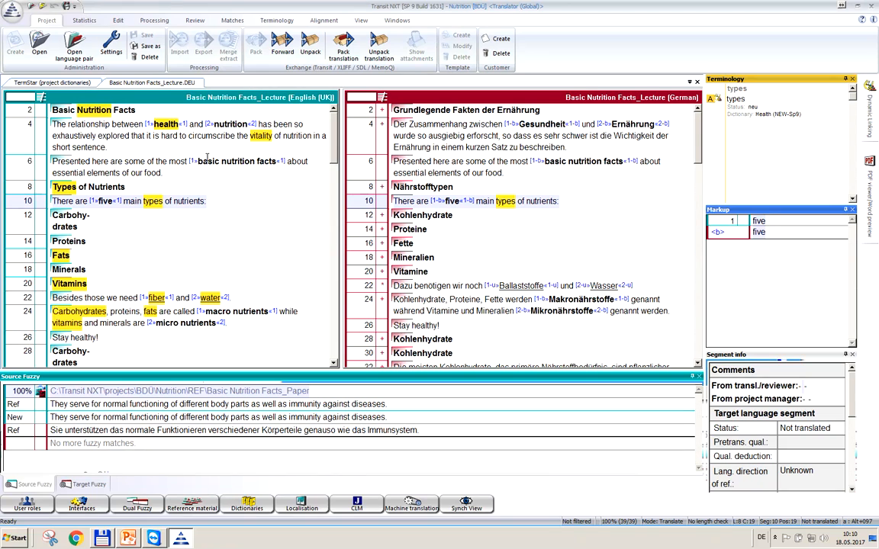
{"action": "left_click", "coordinate": [261, 135]}
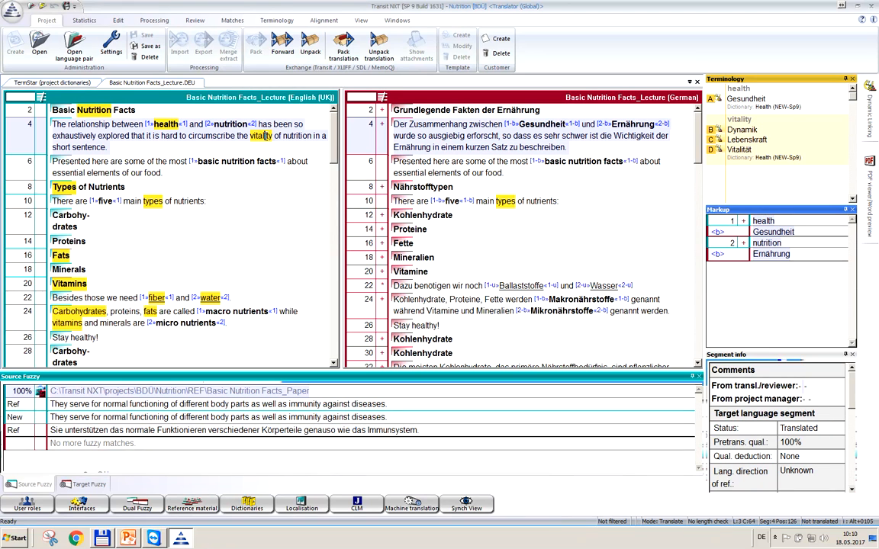
{"action": "left_click", "coordinate": [447, 135]}
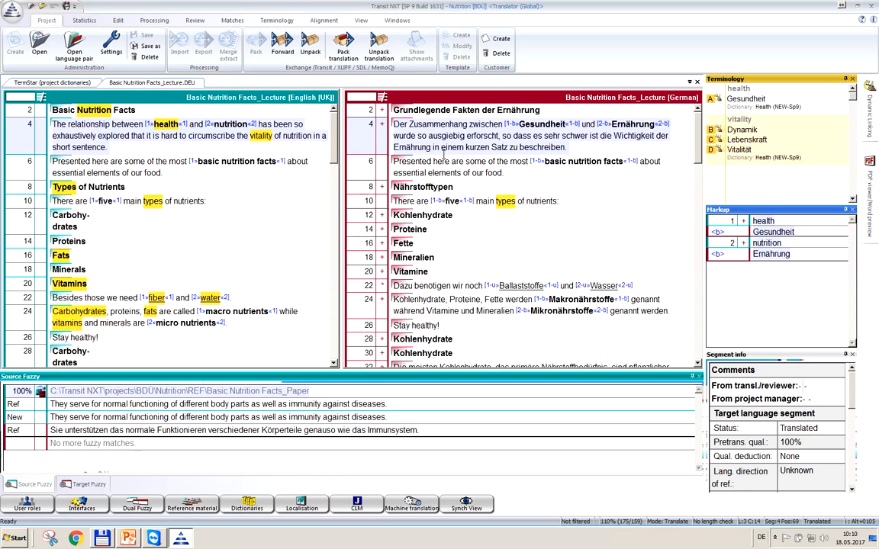
{"action": "left_click", "coordinate": [443, 155]}
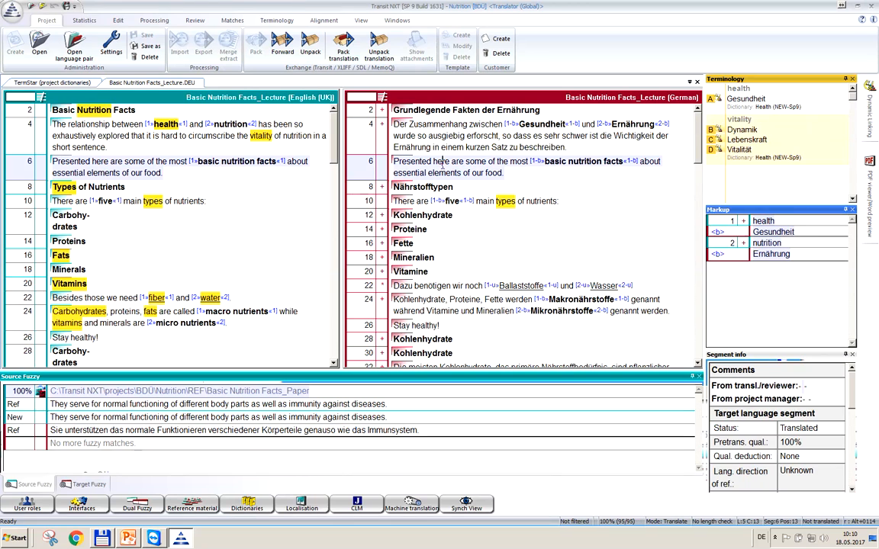
{"action": "left_click", "coordinate": [482, 200]}
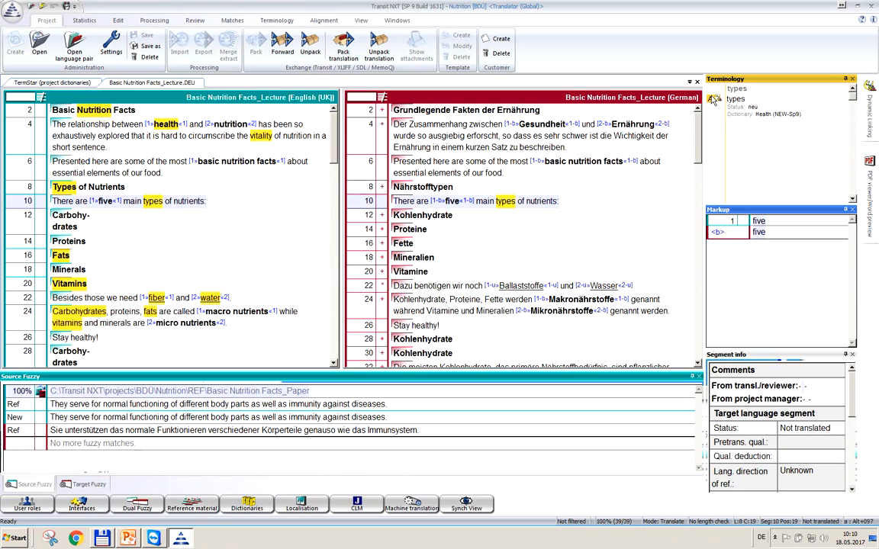
Compare the dictionary terms and markups for the segments on fats, macro nutrients, carbohydrate types and simple carbohydrates in Basic Nutrition Facts_Lecture
{"action": "left_click", "coordinate": [407, 246]}
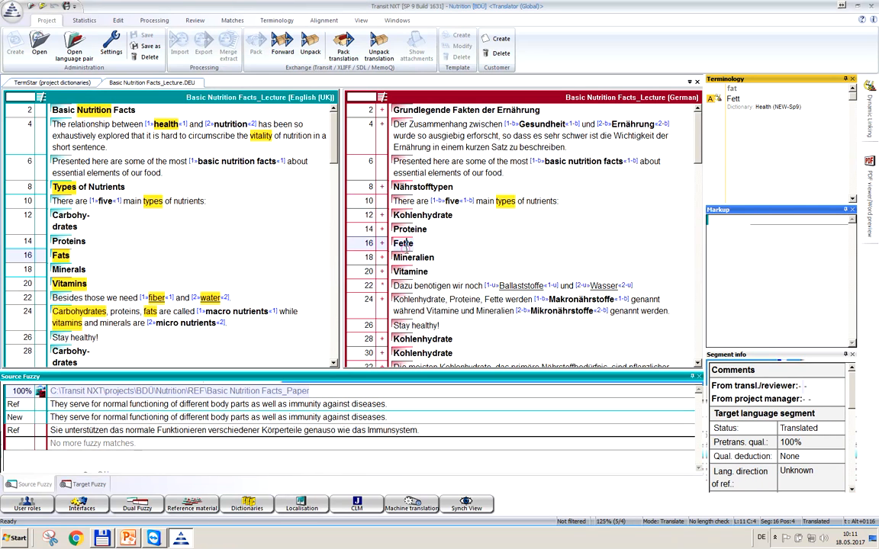
{"action": "scroll", "coordinate": [427, 252], "scroll_direction": "down", "scroll_amount": 2}
{"action": "left_click", "coordinate": [473, 240]}
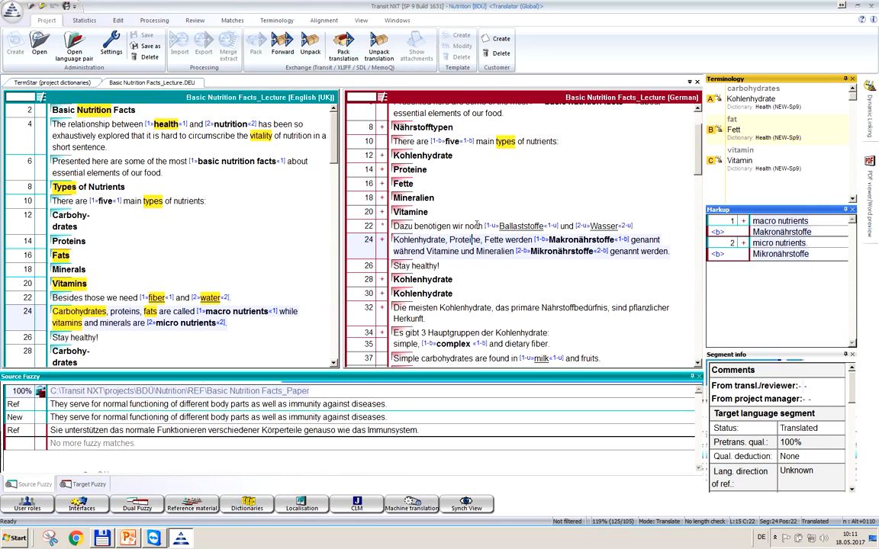
{"action": "left_click", "coordinate": [464, 251]}
{"action": "scroll", "coordinate": [464, 250], "scroll_direction": "down", "scroll_amount": 2}
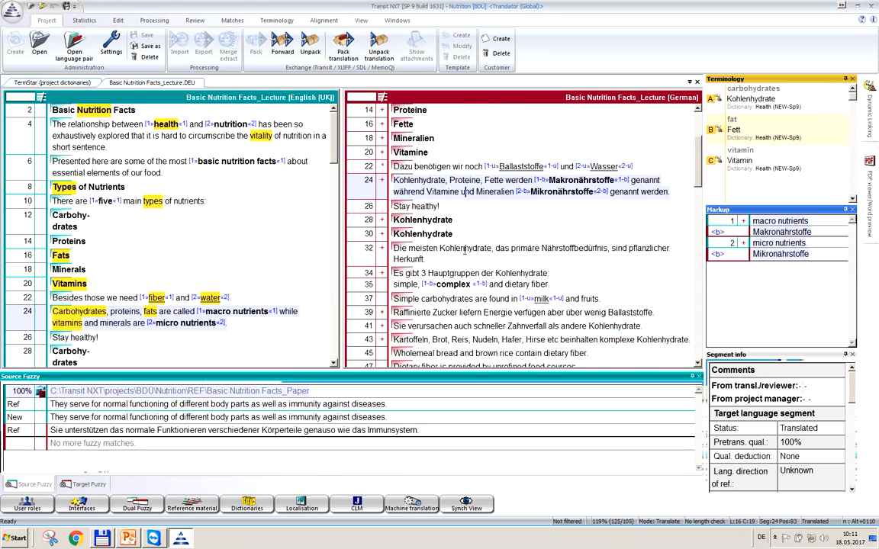
{"action": "key", "text": "ctrl+Down"}
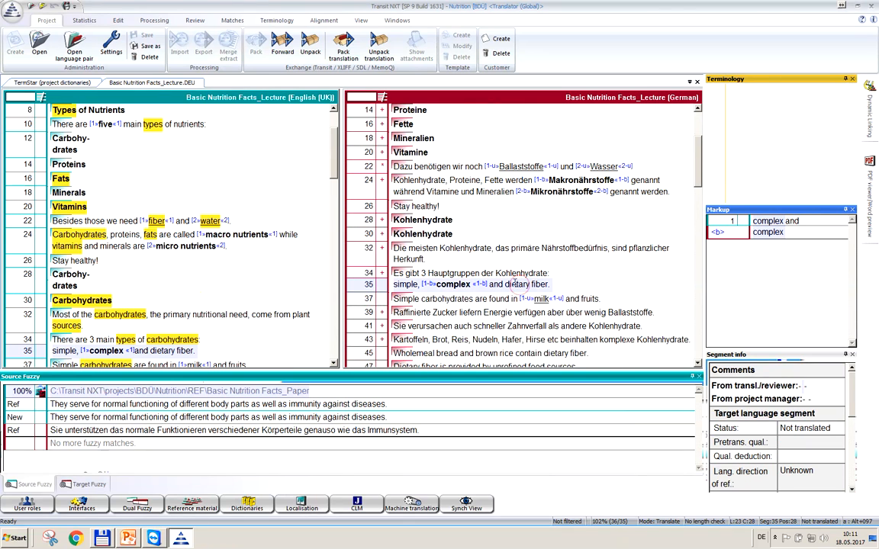
{"action": "left_click", "coordinate": [502, 273]}
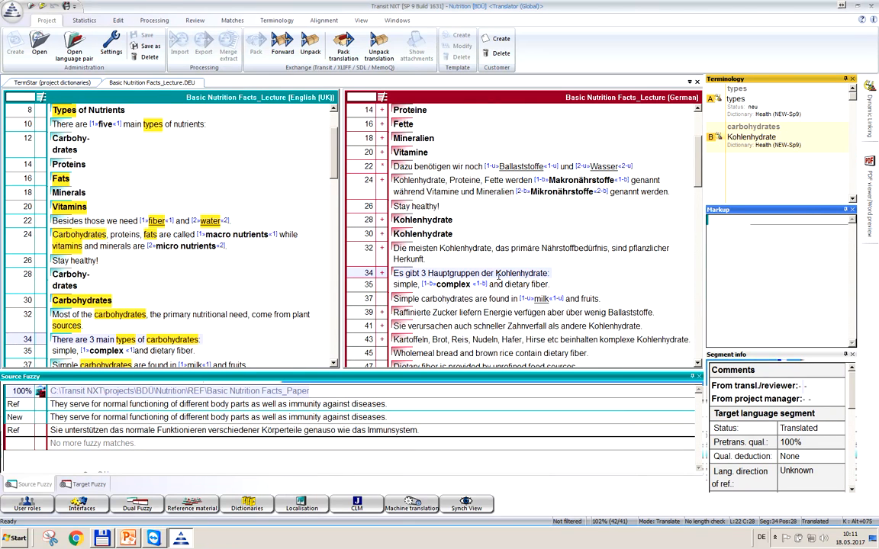
{"action": "key", "text": "ctrl+Down"}
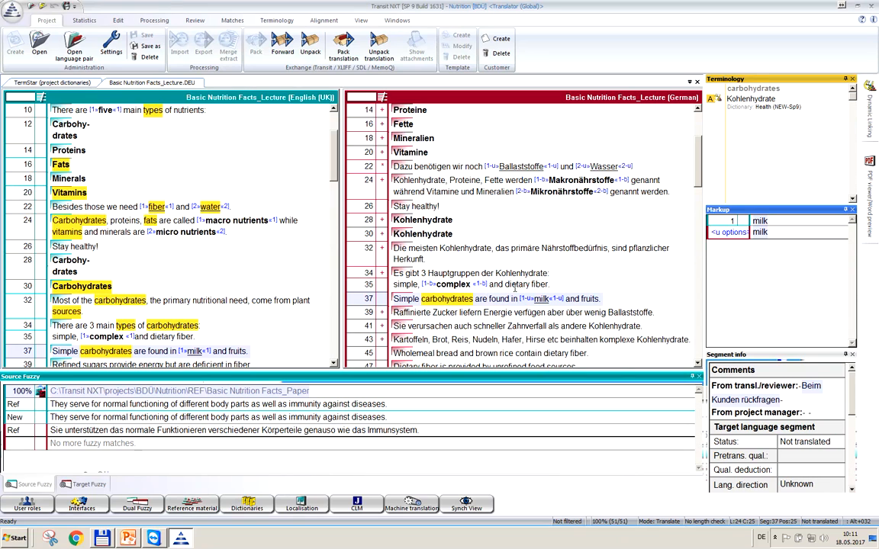
Replace "carbohydrates" in German segment 37 with the dictionary term "Kohlenhydrate"
{"action": "left_click", "coordinate": [483, 298]}
{"action": "left_click", "coordinate": [392, 298]}
{"action": "left_click", "coordinate": [461, 298]}
{"action": "key", "text": "ctrl+shift+t"}
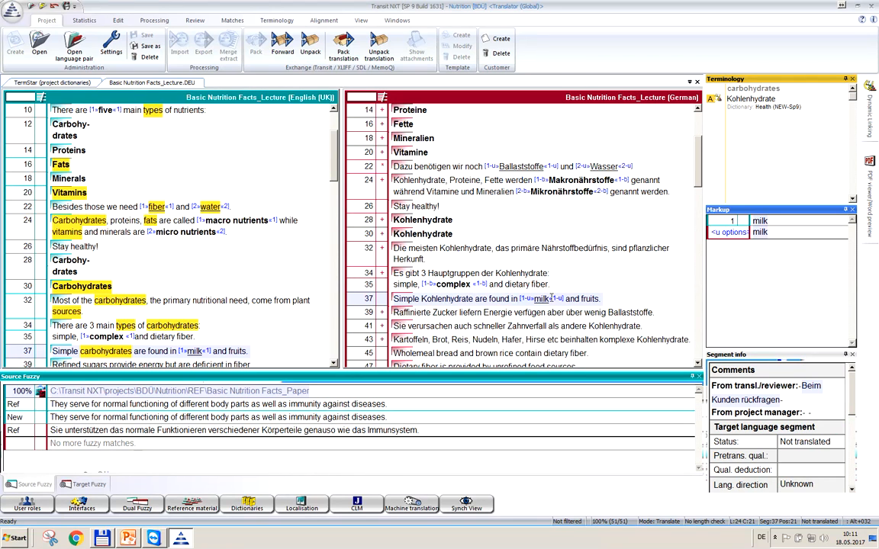
Insert the suggested term "Kohlenhydrate" at the beginning of German segment 37
{"action": "key", "text": "Up"}
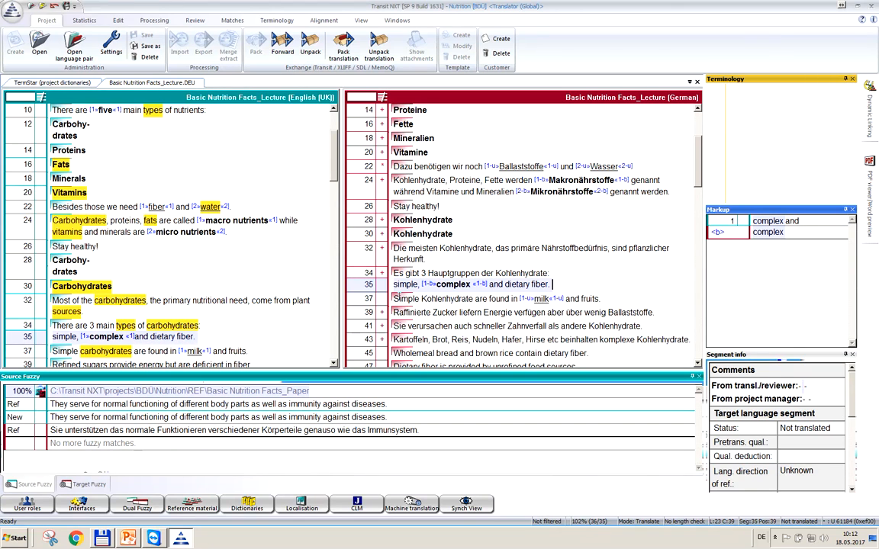
{"action": "left_click", "coordinate": [396, 299]}
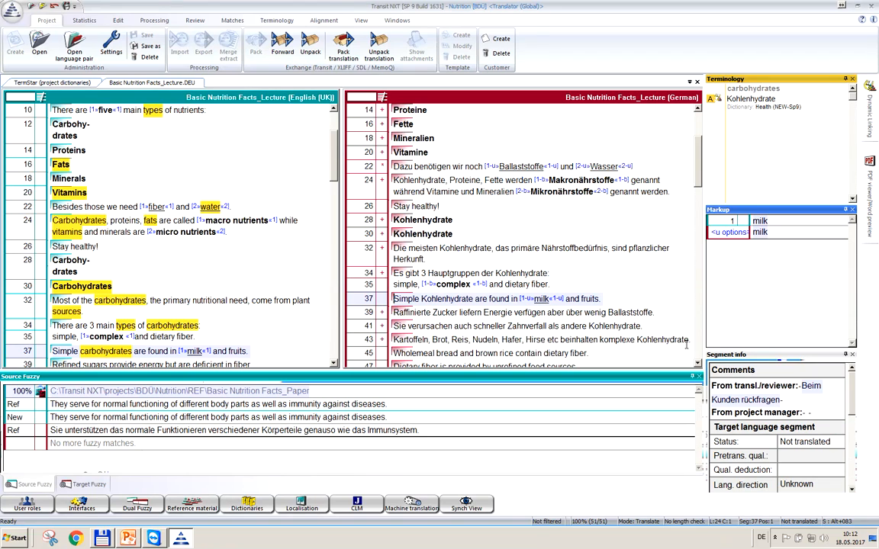
{"action": "type", "text": "Kohlenhydrate"}
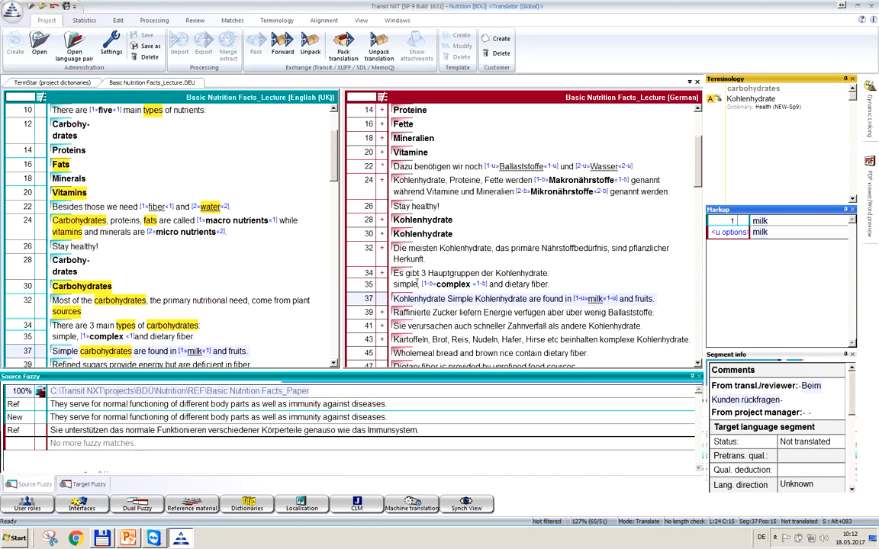
Enter the translation "einfache und komplexe und Ballaststoffe" before the English text in German segment 35
{"action": "left_click", "coordinate": [422, 285]}
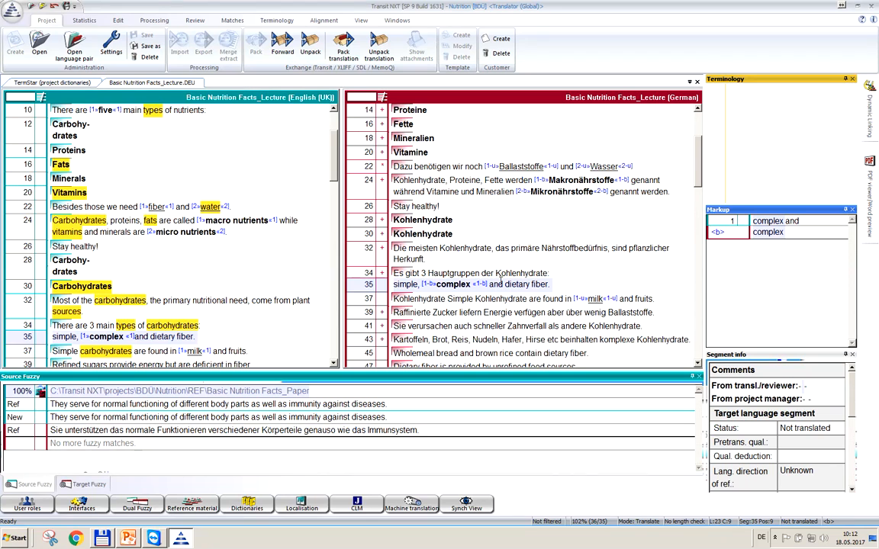
{"action": "left_click", "coordinate": [489, 284]}
{"action": "left_click", "coordinate": [394, 284]}
{"action": "type", "text": "einfache"}
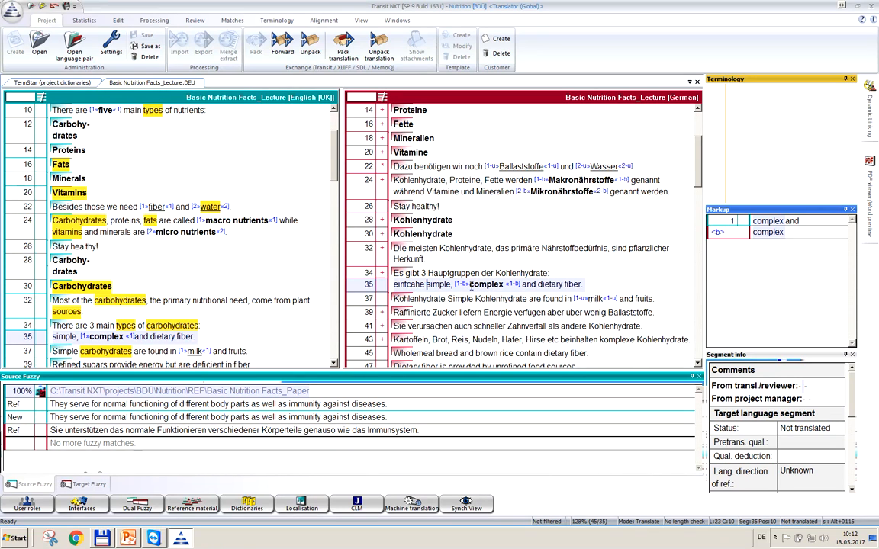
{"action": "type", "text": " und k"}
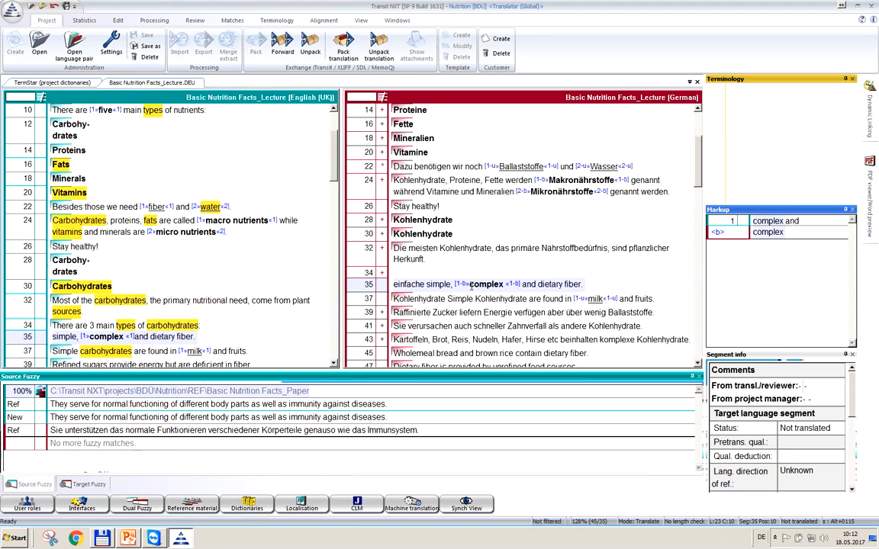
{"action": "type", "text": "omplexe"}
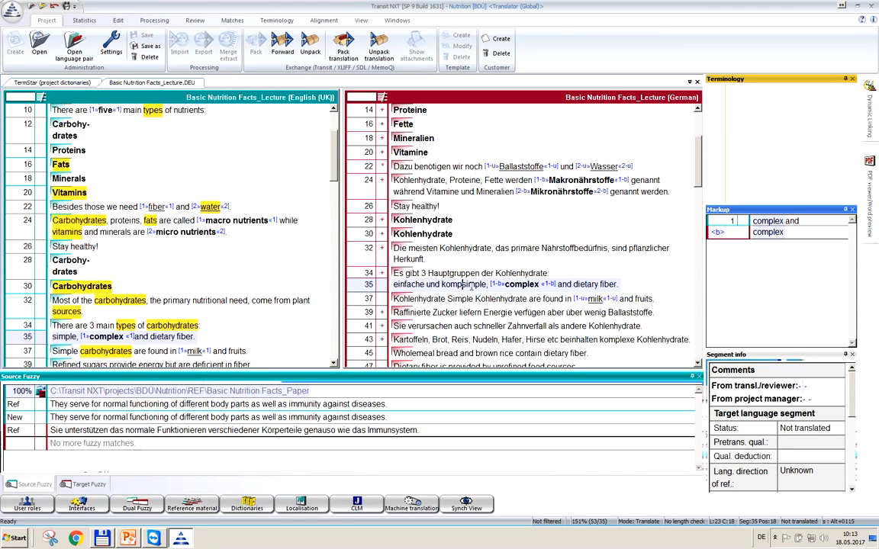
{"action": "type", "text": " und "}
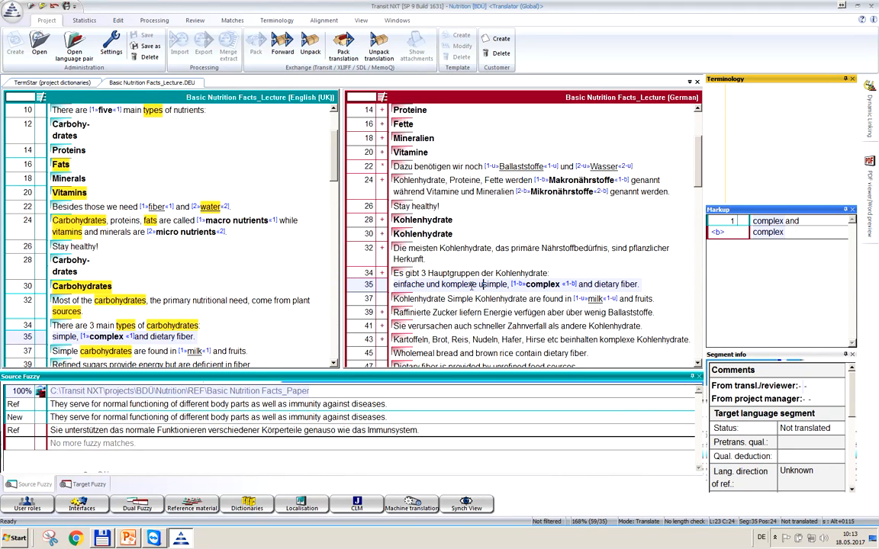
{"action": "type", "text": "Ballaststoff"}
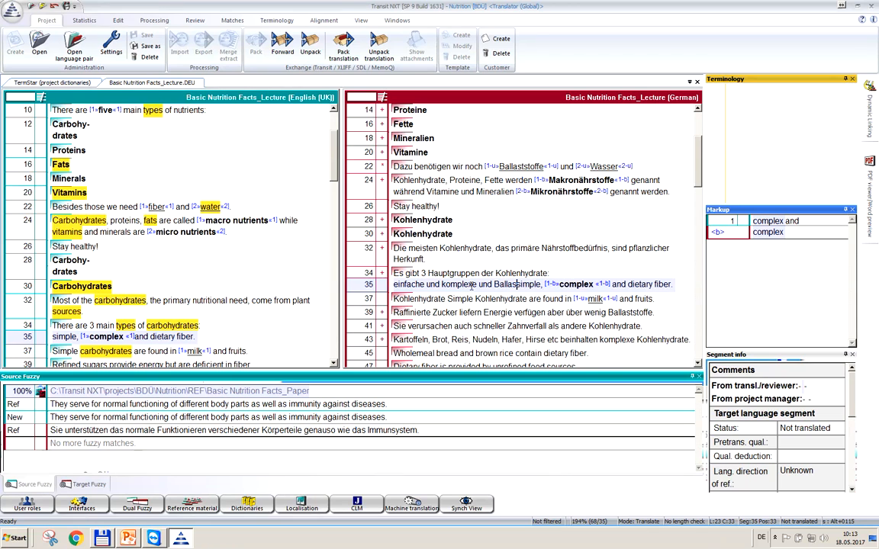
{"action": "type", "text": "e"}
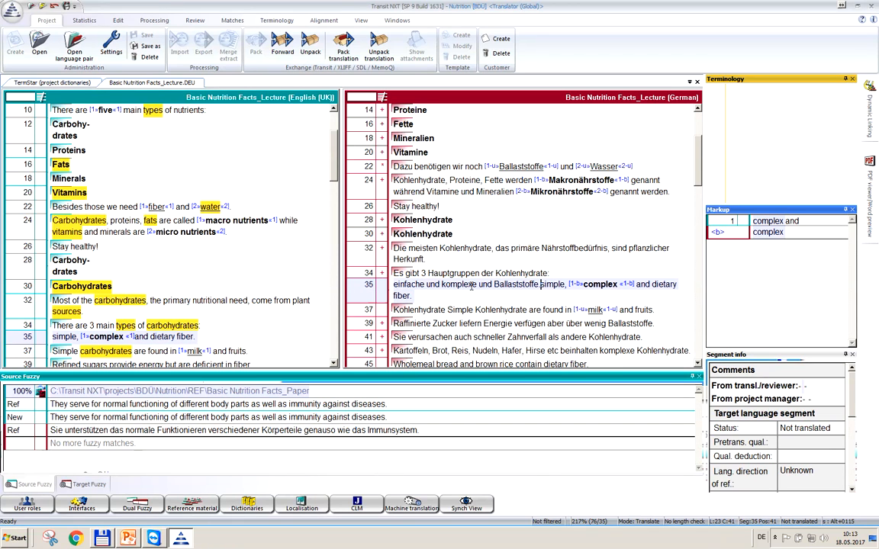
Delete the remaining English text and its bold markup from German segment 35, ending it with "Ballaststoffe."
{"action": "key", "text": "Delete"}
{"action": "key", "text": "Delete"}
{"action": "key", "text": "Delete"}
{"action": "key", "text": "Delete"}
{"action": "key", "text": "Delete"}
{"action": "key", "text": "Delete"}
{"action": "key", "text": "Delete"}
{"action": "key", "text": "Delete"}
{"action": "key", "text": "Delete"}
{"action": "key", "text": "Delete"}
{"action": "key", "text": "Delete"}
{"action": "key", "text": "Delete"}
{"action": "key", "text": "Delete"}
{"action": "key", "text": "Delete"}
{"action": "key", "text": "Delete"}
{"action": "key", "text": "Delete"}
{"action": "key", "text": "Delete"}
{"action": "key", "text": "Delete"}
{"action": "key", "text": "Delete"}
{"action": "key", "text": "Delete"}
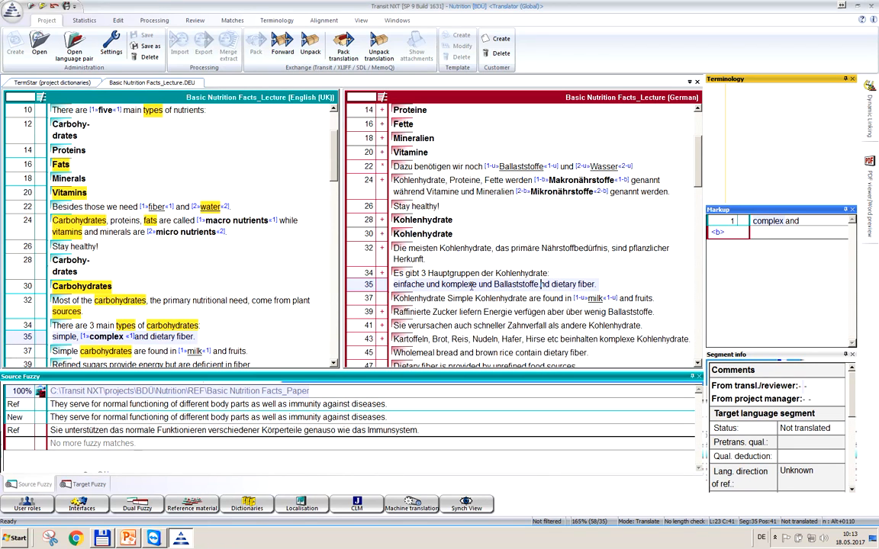
{"action": "key", "text": "Delete"}
{"action": "key", "text": "Delete"}
{"action": "key", "text": "Delete"}
{"action": "key", "text": "Delete"}
{"action": "key", "text": "Delete"}
{"action": "key", "text": "Delete"}
{"action": "key", "text": "Delete"}
{"action": "key", "text": "Delete"}
{"action": "key", "text": "Delete"}
{"action": "key", "text": "Delete"}
{"action": "key", "text": "Delete"}
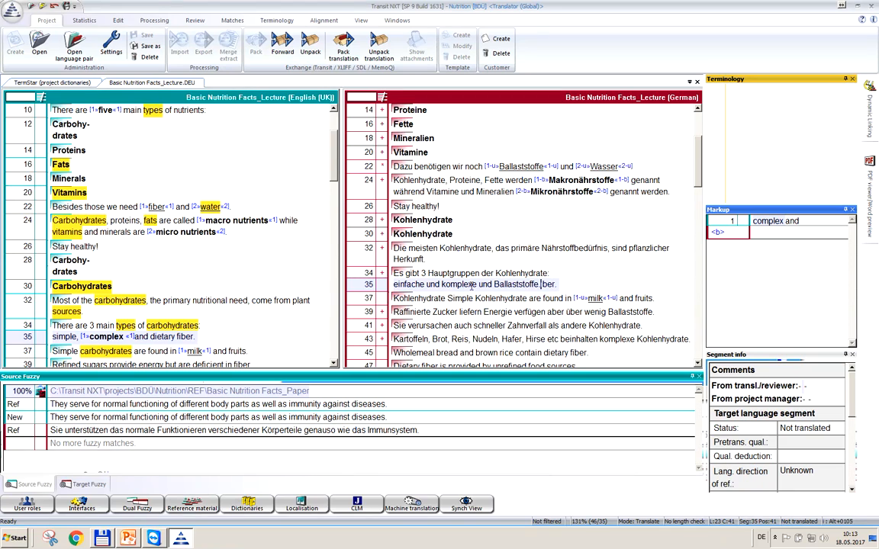
{"action": "key", "text": "Delete"}
{"action": "key", "text": "Delete"}
Try applying the source's bold markup to the word "komplexe" in segment 35, and undo it
{"action": "key", "text": "F6"}
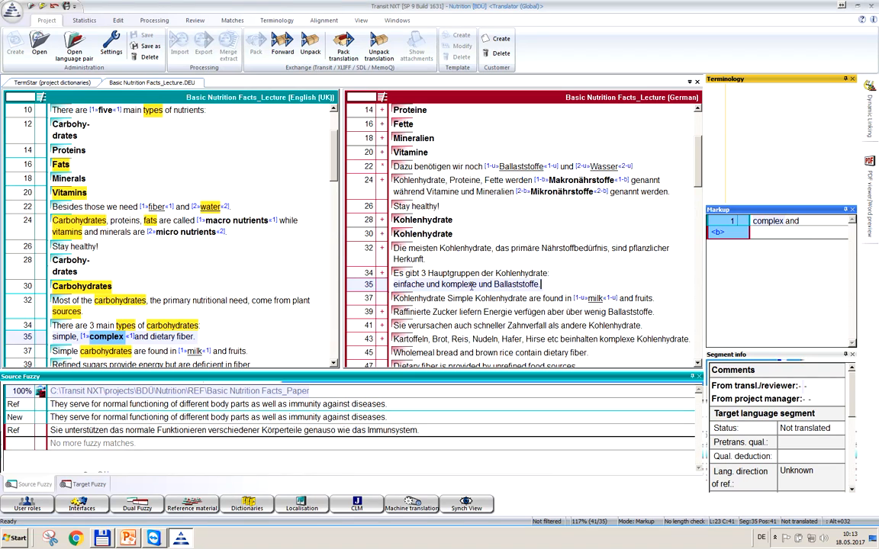
{"action": "scroll", "coordinate": [472, 285], "scroll_direction": "down", "scroll_amount": 2}
{"action": "key", "text": "Home"}
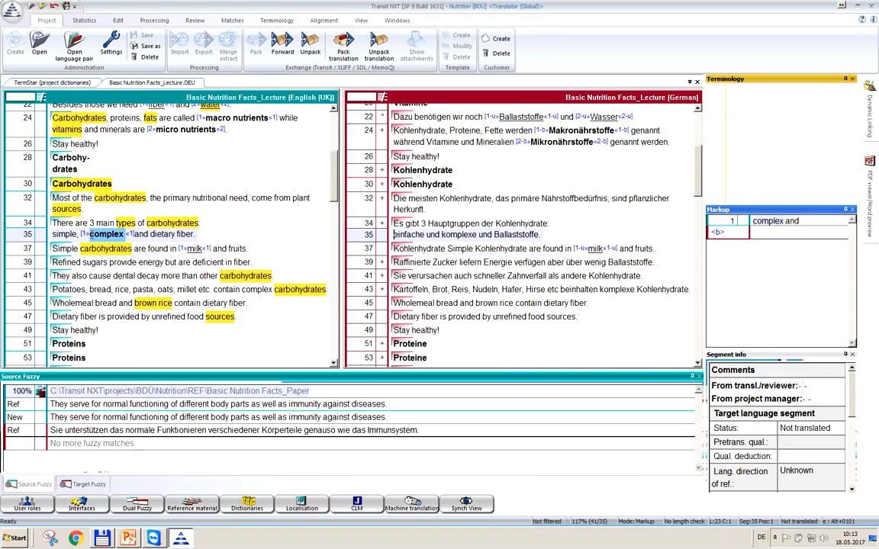
{"action": "double_click", "coordinate": [444, 235]}
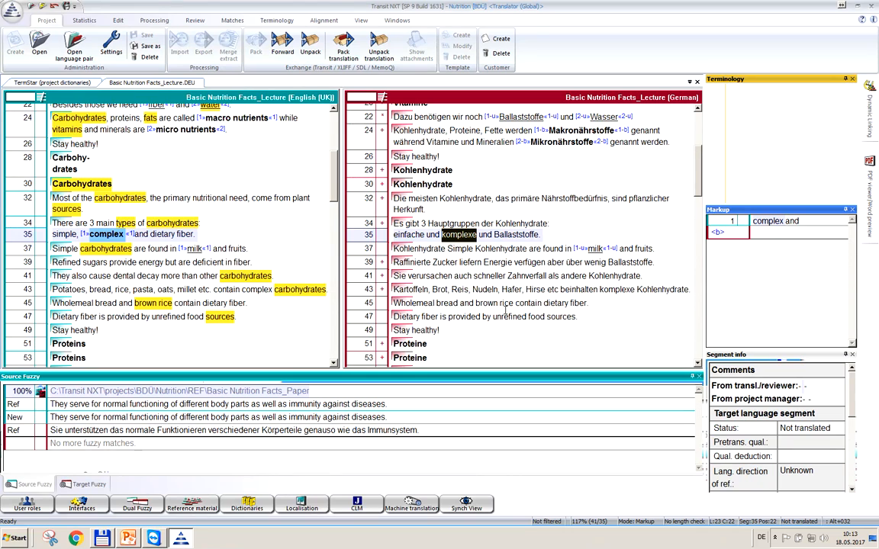
{"action": "key", "text": "Return"}
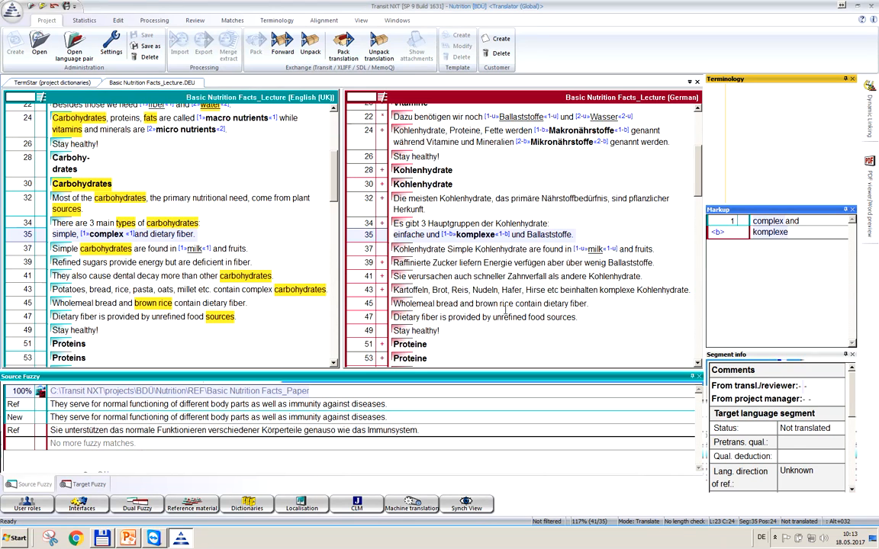
{"action": "key", "text": "ctrl+z"}
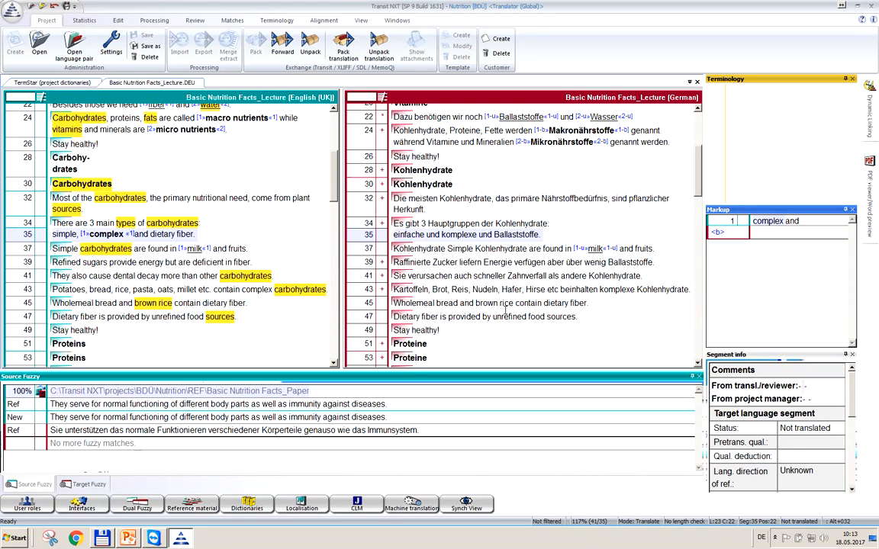
Transfer the bold markup from the source "complex" to "komplexe" in German segment 35 using markup mode
{"action": "key", "text": "ctrl+m"}
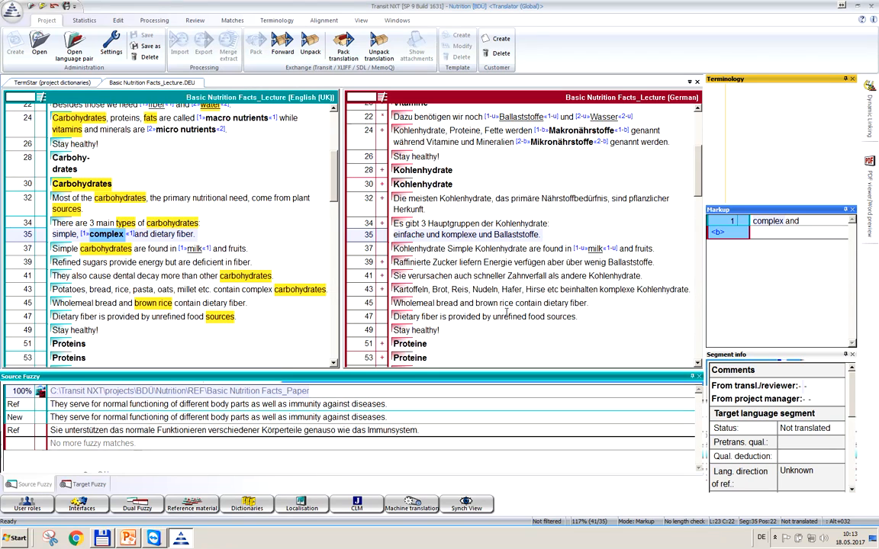
{"action": "key", "text": "shift+Left"}
{"action": "key", "text": "shift+Left"}
{"action": "key", "text": "shift+Left"}
{"action": "key", "text": "shift+Left"}
{"action": "key", "text": "shift+Left"}
{"action": "key", "text": "shift+Left"}
{"action": "key", "text": "shift+Left"}
{"action": "key", "text": "shift+Left"}
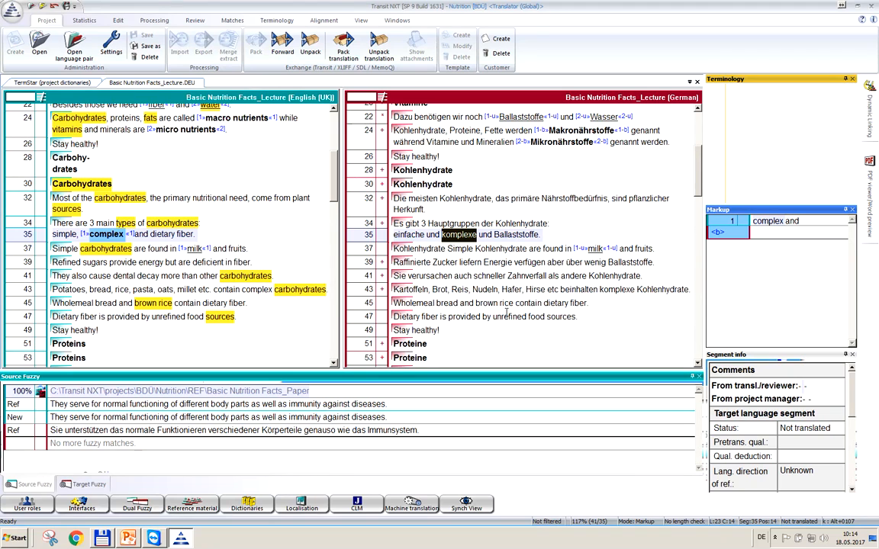
{"action": "key", "text": "Return"}
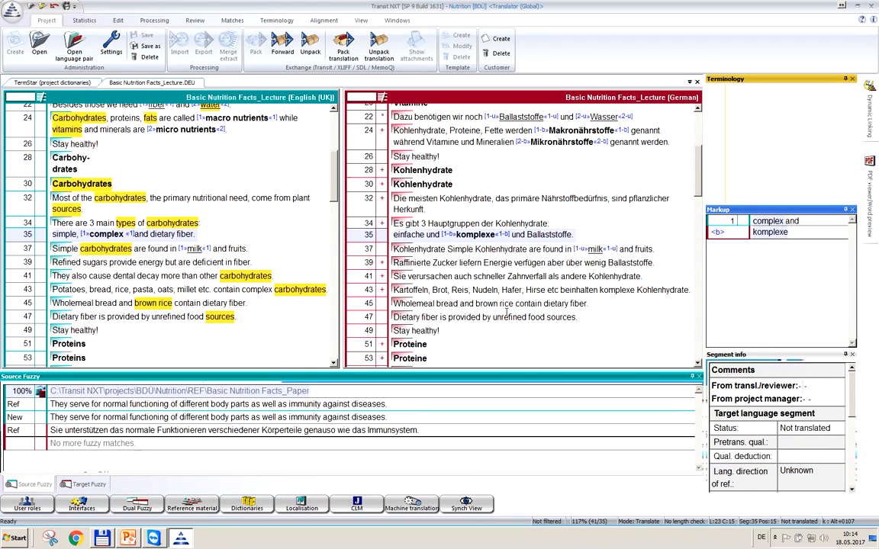
Colour the background of the segment text according to the segments' current status
{"action": "left_click", "coordinate": [413, 156]}
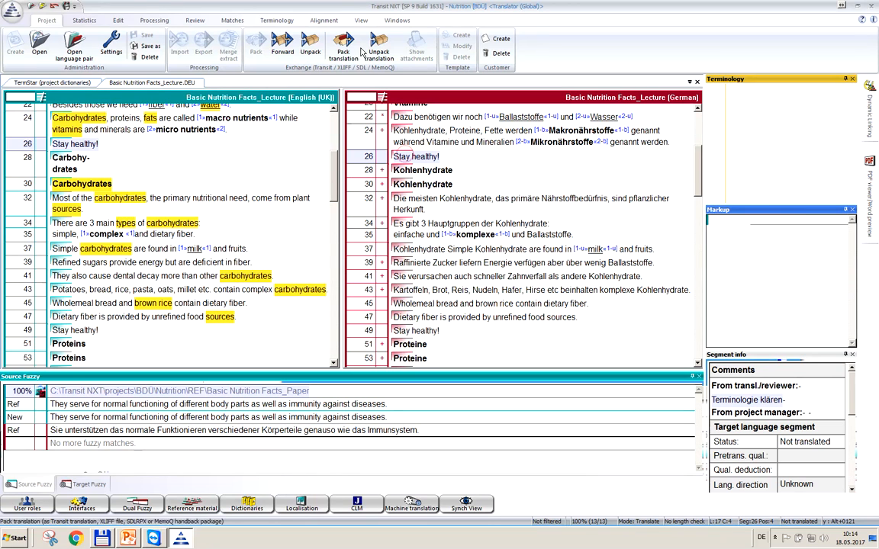
{"action": "left_click", "coordinate": [360, 20]}
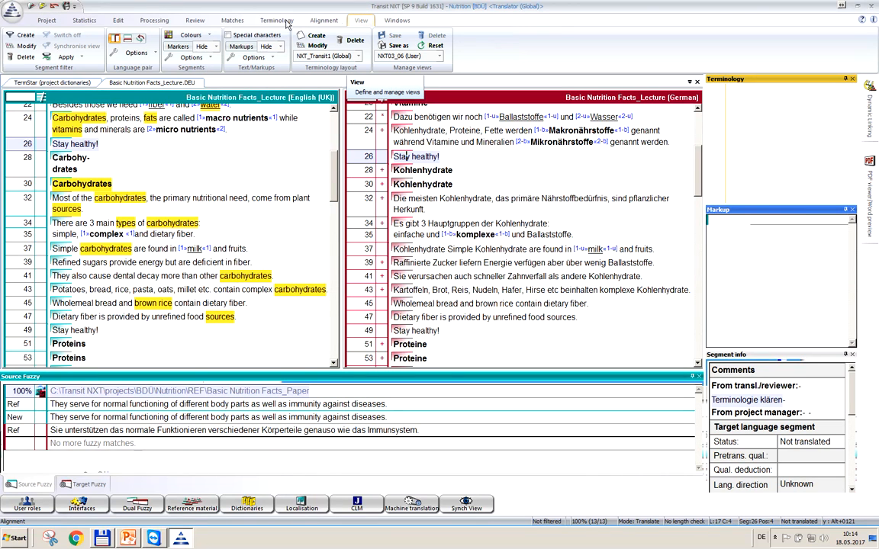
{"action": "left_click", "coordinate": [210, 37]}
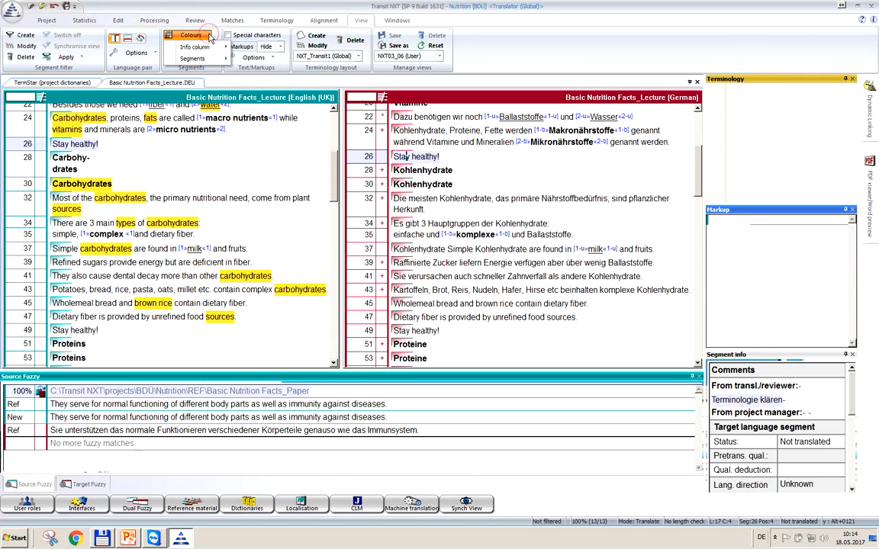
{"action": "mouse_move", "coordinate": [207, 49]}
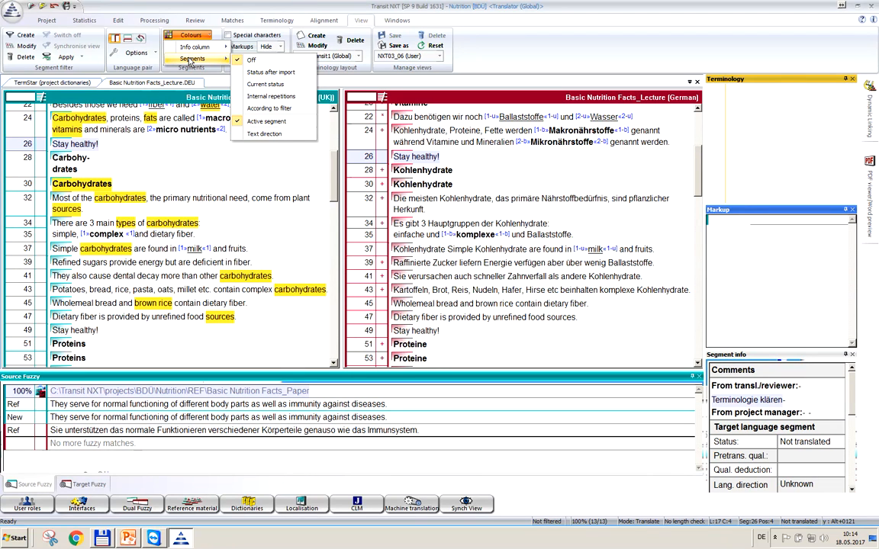
{"action": "left_click", "coordinate": [254, 85]}
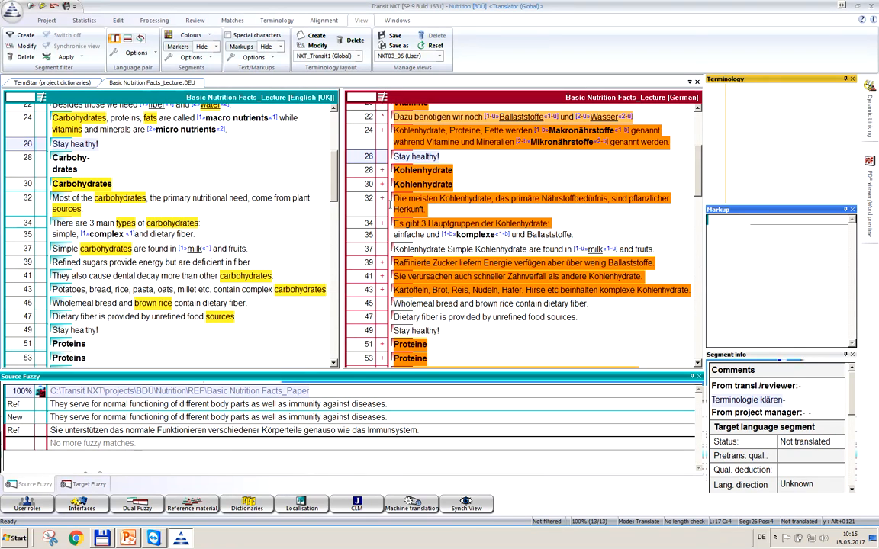
Check the status colours around German segments 22 to 32 and turn the segment text colouring off
{"action": "key", "text": "ctrl+Return"}
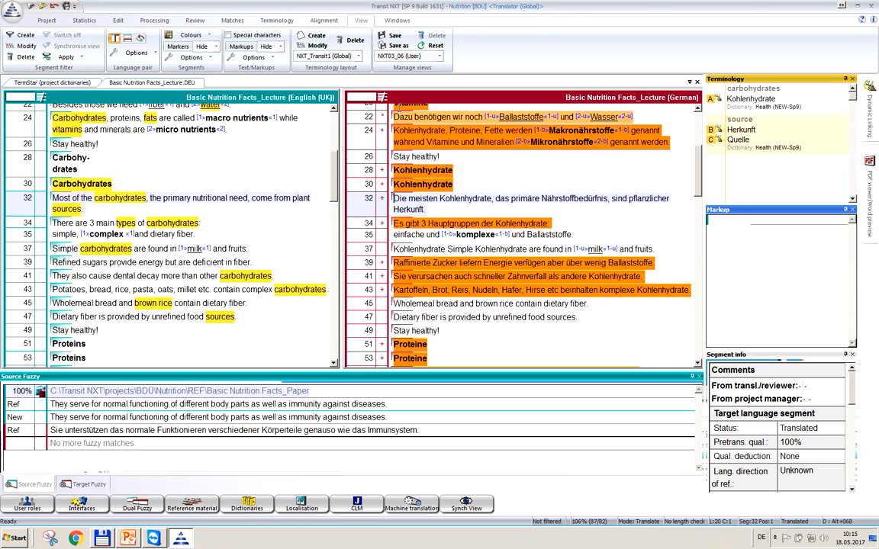
{"action": "left_click", "coordinate": [395, 116]}
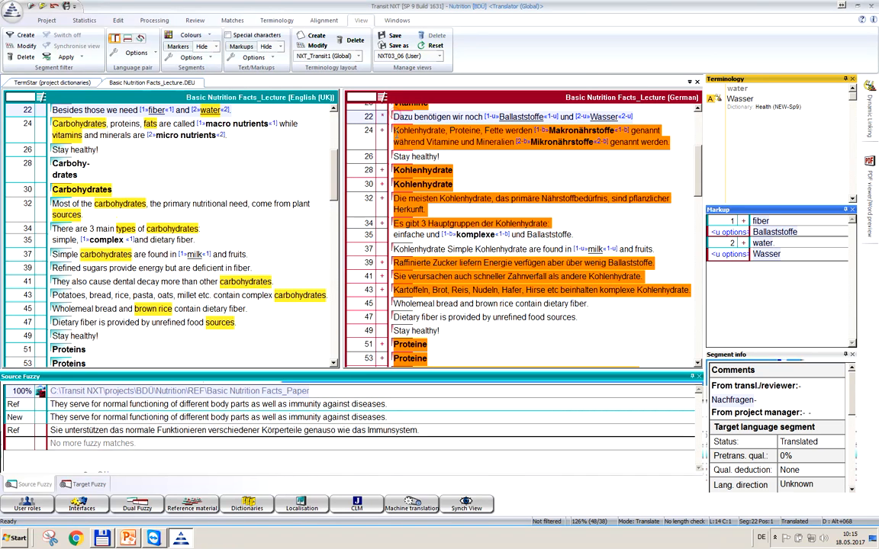
{"action": "scroll", "coordinate": [519, 229], "scroll_direction": "up", "scroll_amount": 2}
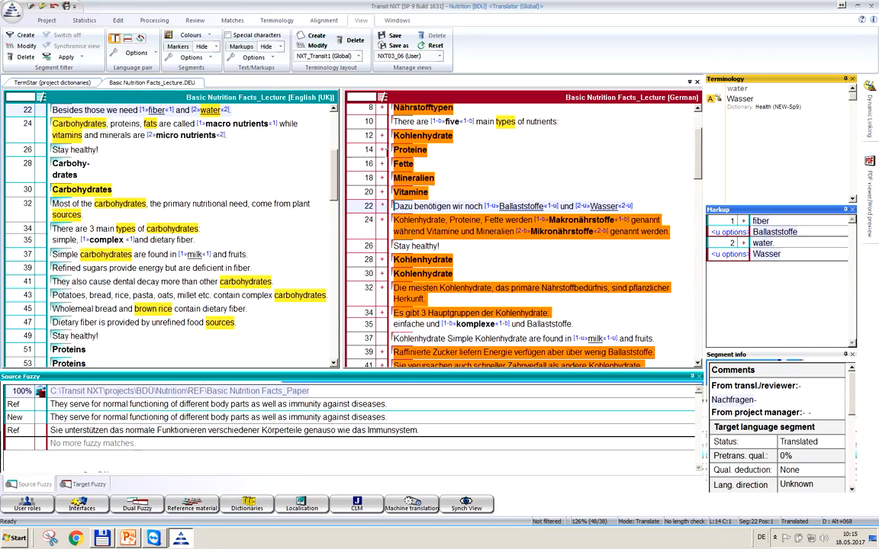
{"action": "left_click", "coordinate": [206, 35]}
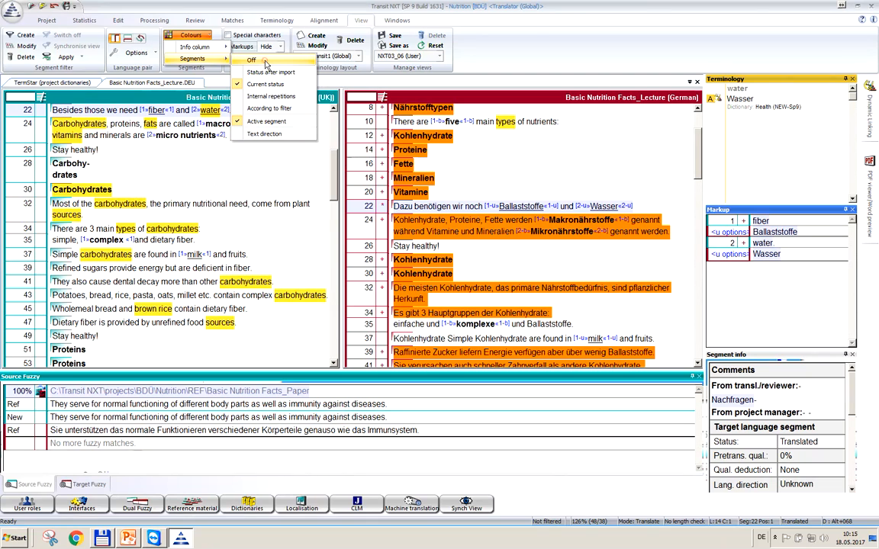
{"action": "left_click", "coordinate": [266, 62]}
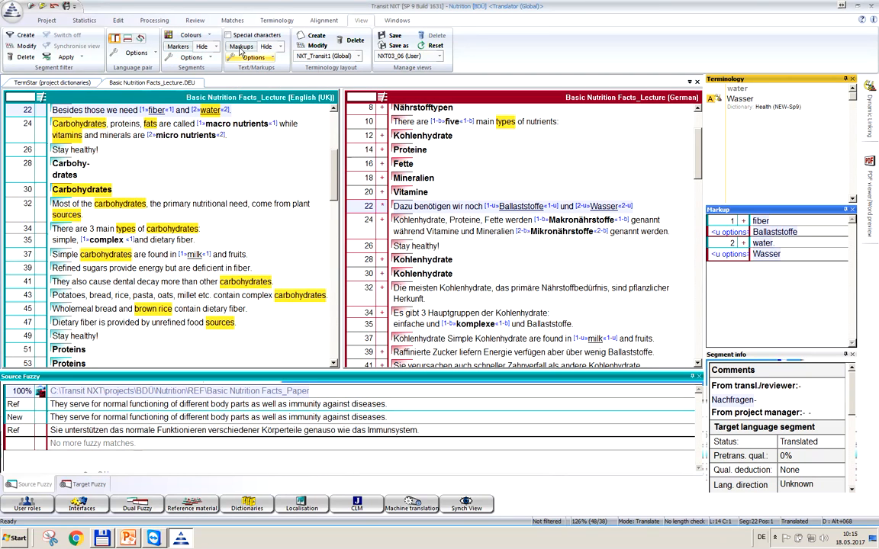
Colour the info column according to the segments' current status
{"action": "left_click", "coordinate": [191, 36]}
{"action": "mouse_move", "coordinate": [200, 52]}
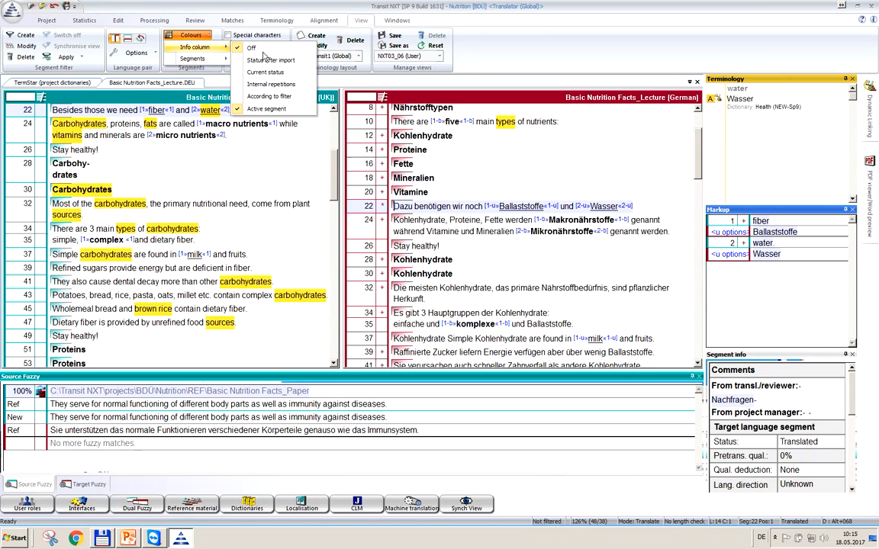
{"action": "left_click", "coordinate": [259, 72]}
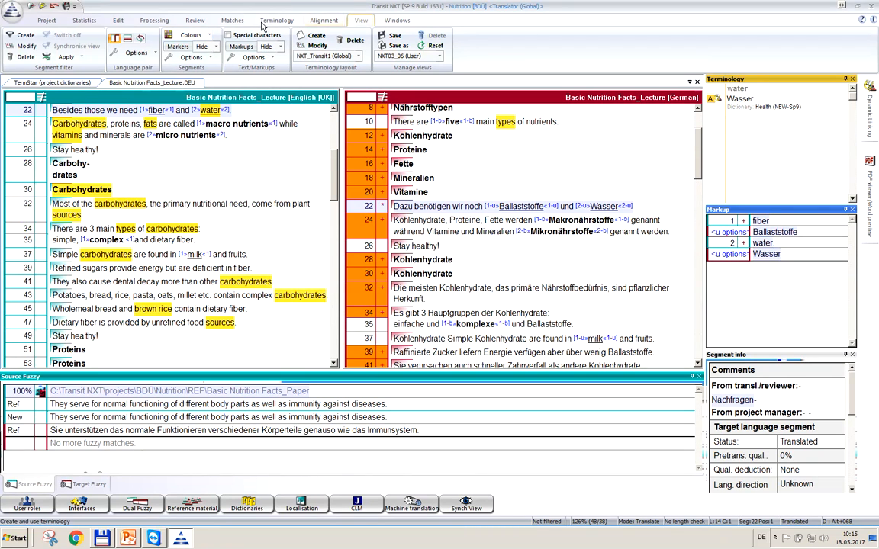
Colour the info column by internal repetitions and look through the marked "Stay healthy!" segments in the German text
{"action": "left_click", "coordinate": [190, 35]}
{"action": "mouse_move", "coordinate": [209, 51]}
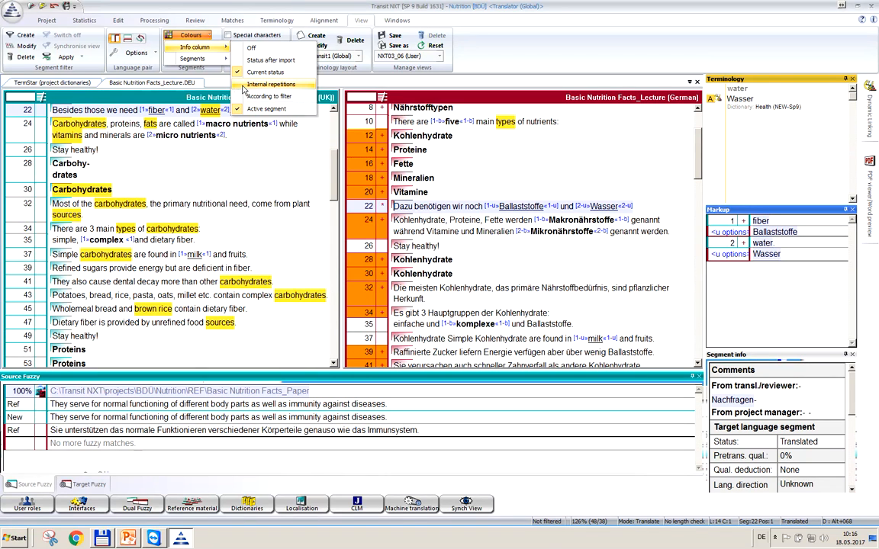
{"action": "left_click", "coordinate": [242, 87]}
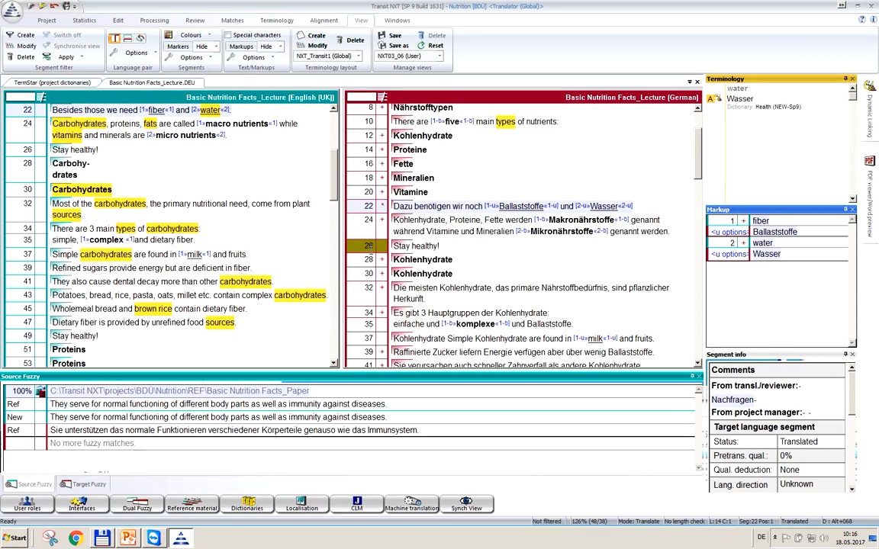
{"action": "left_click", "coordinate": [370, 246]}
{"action": "scroll", "coordinate": [523, 229], "scroll_direction": "down", "scroll_amount": 15}
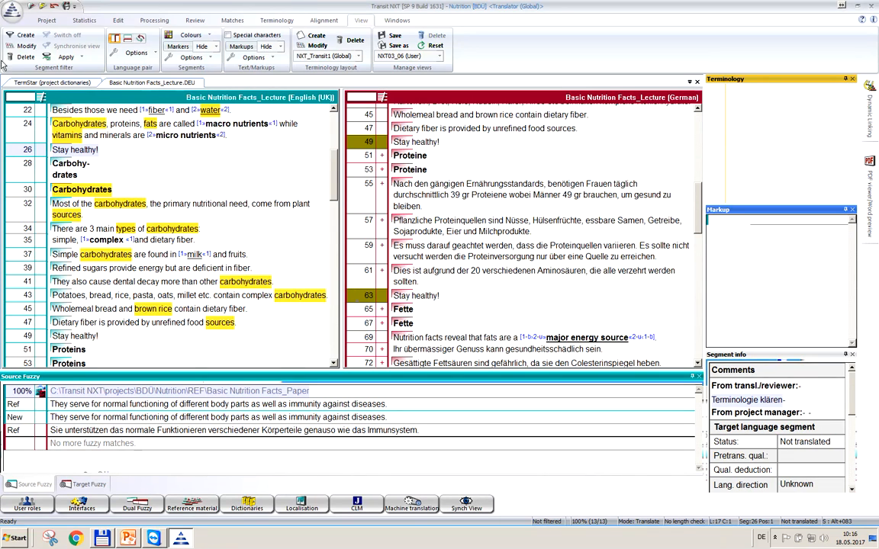
Set the internal repetitions background colour to Blue in the user preferences for colours and fonts, and save the preferences
{"action": "left_click", "coordinate": [13, 13]}
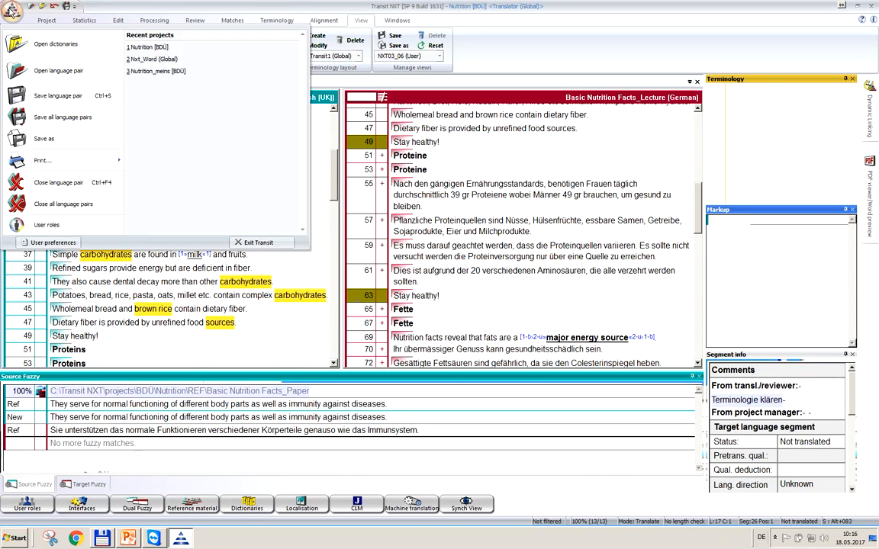
{"action": "left_click", "coordinate": [52, 245]}
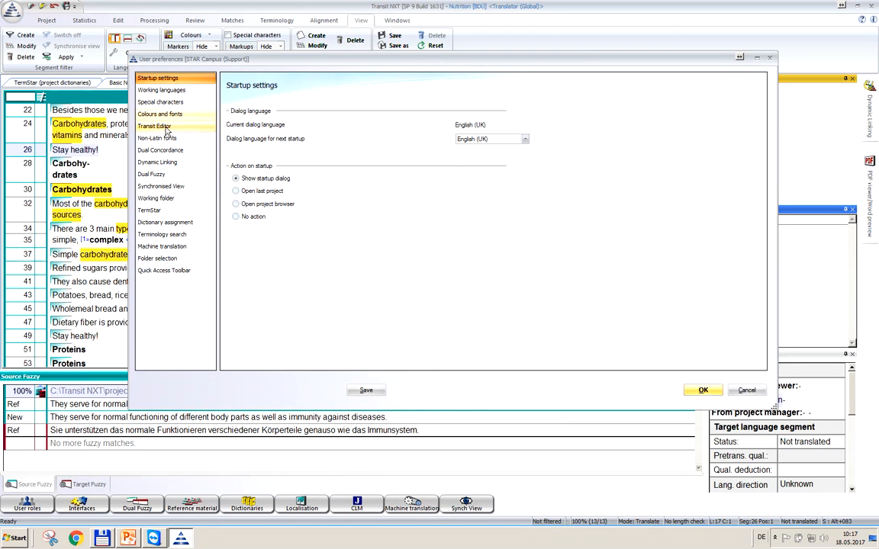
{"action": "left_click", "coordinate": [162, 115]}
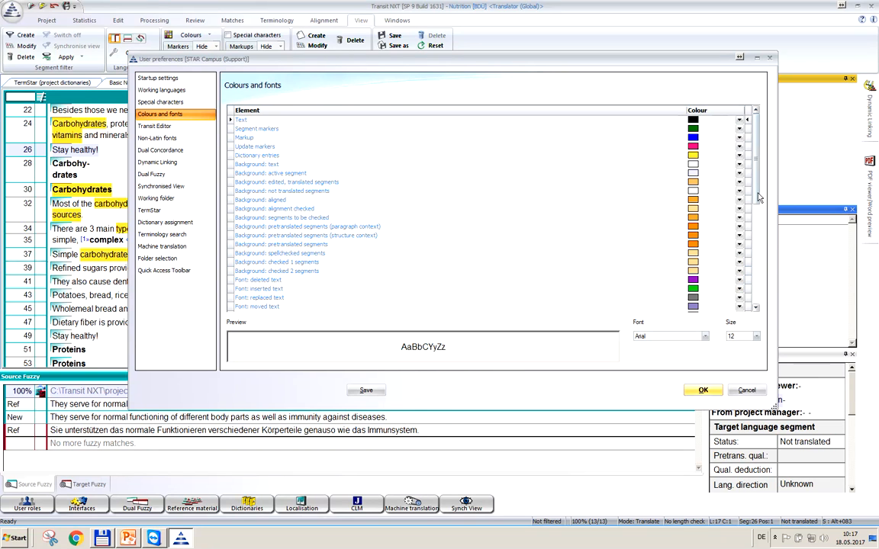
{"action": "scroll", "coordinate": [756, 204], "scroll_direction": "down", "scroll_amount": 1}
{"action": "left_click_drag", "start_coordinate": [757, 204], "coordinate": [760, 273]}
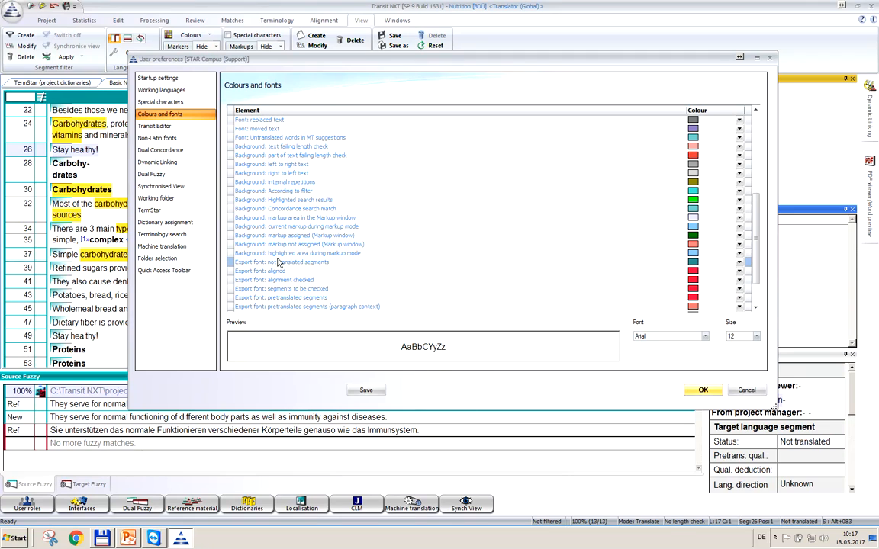
{"action": "left_click", "coordinate": [278, 182]}
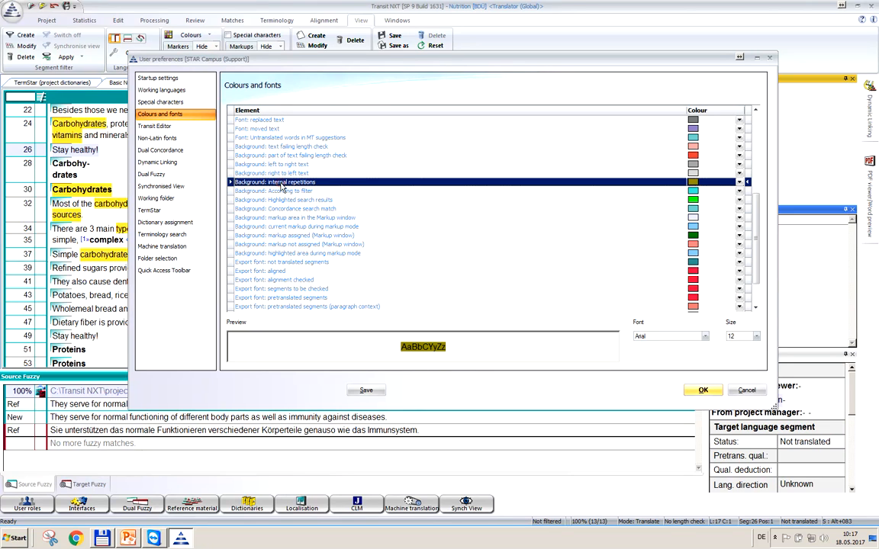
{"action": "left_click", "coordinate": [739, 184]}
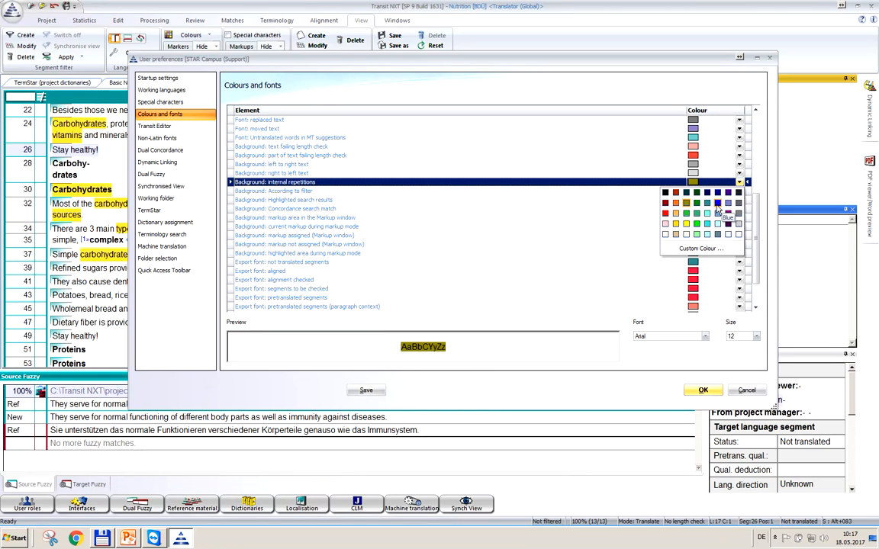
{"action": "left_click", "coordinate": [717, 203]}
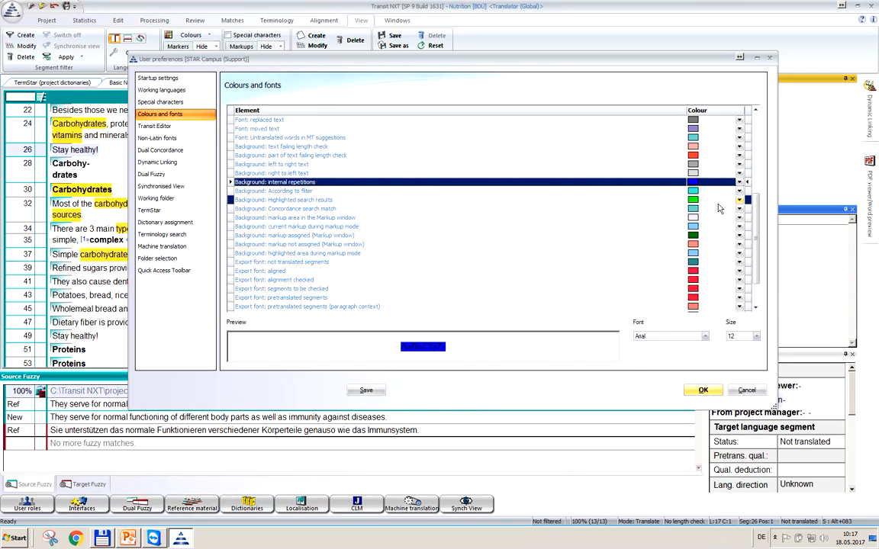
{"action": "left_click", "coordinate": [364, 390]}
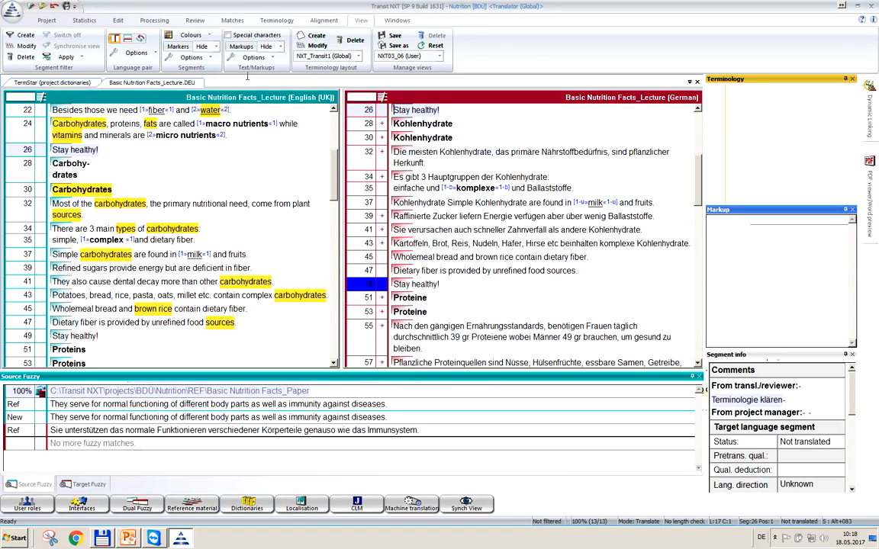
{"action": "left_click", "coordinate": [209, 37]}
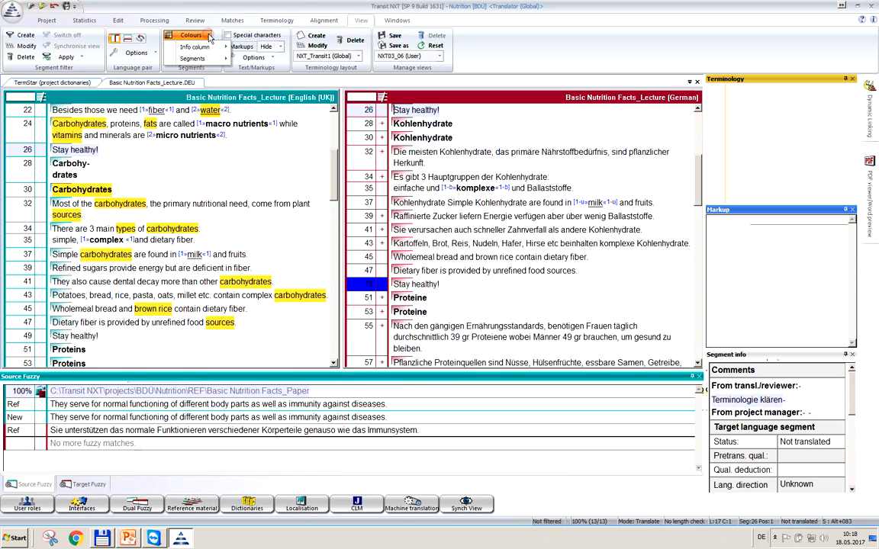
{"action": "mouse_move", "coordinate": [210, 48]}
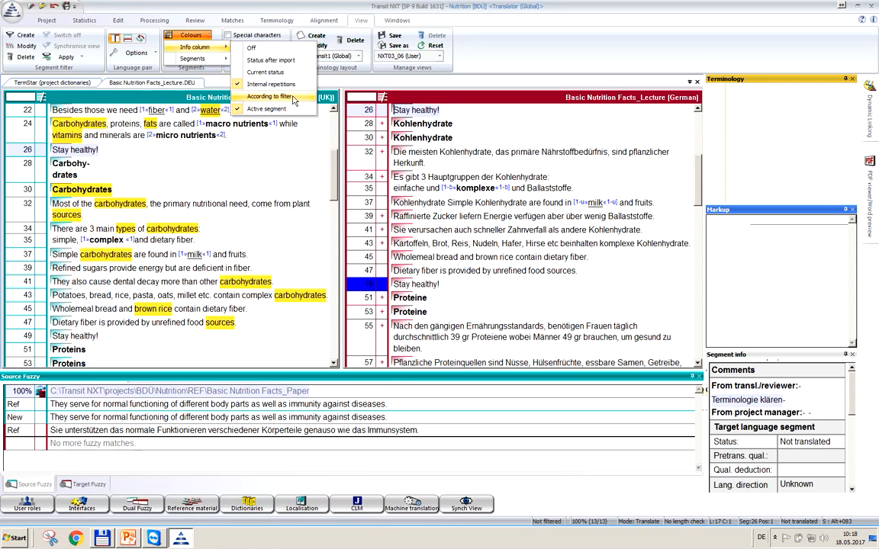
{"action": "left_click", "coordinate": [417, 215]}
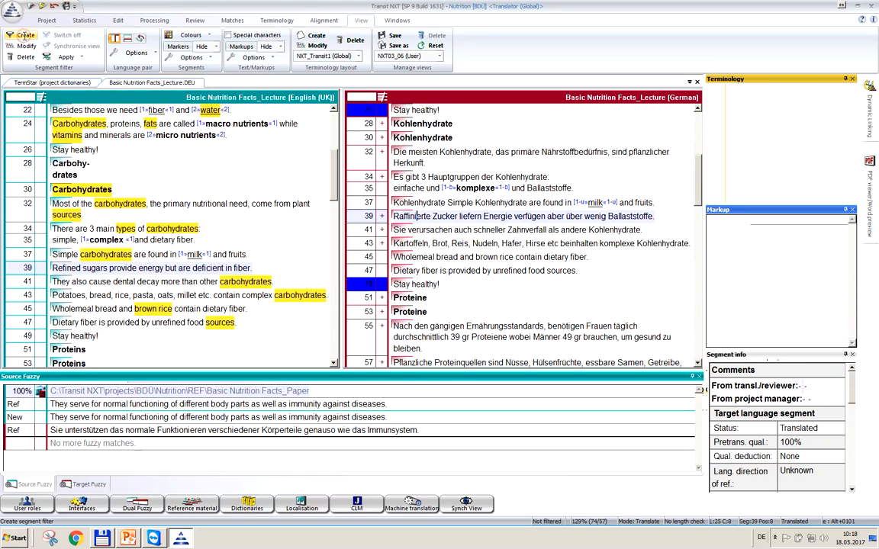
Create a segment filter for segments with comments, save it as "Comments" with Global scope, and apply it
{"action": "left_click", "coordinate": [25, 35]}
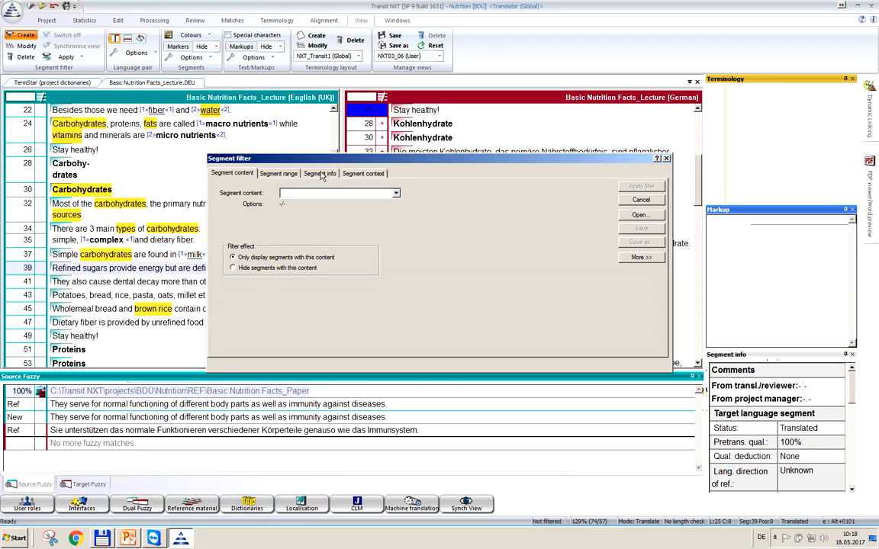
{"action": "left_click", "coordinate": [321, 174]}
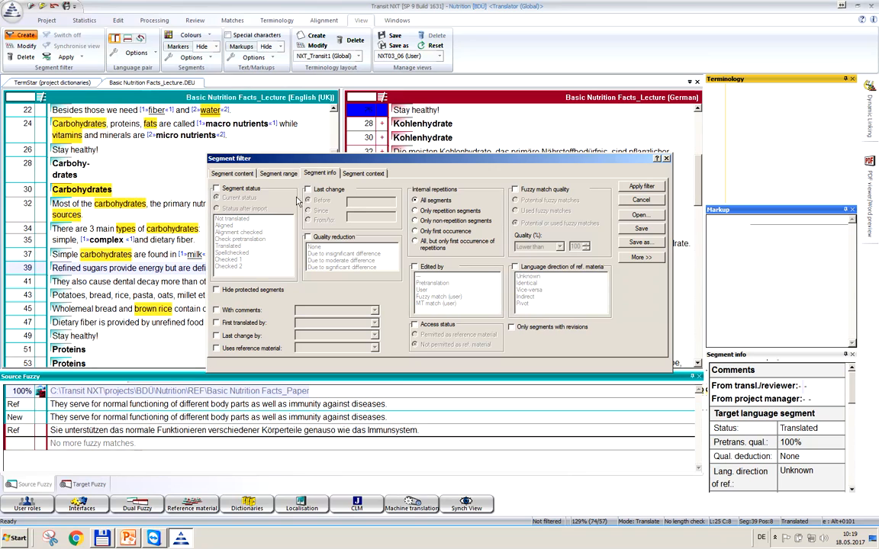
{"action": "left_click", "coordinate": [216, 310]}
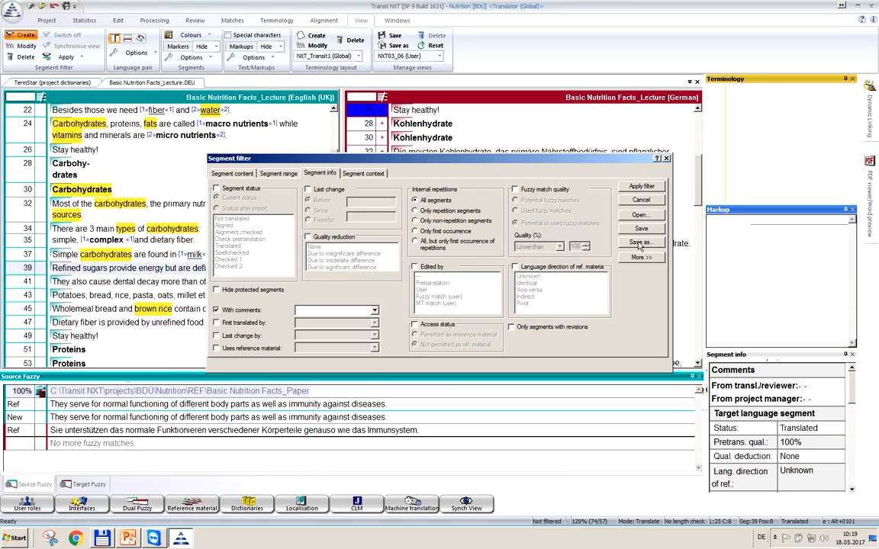
{"action": "left_click", "coordinate": [640, 243]}
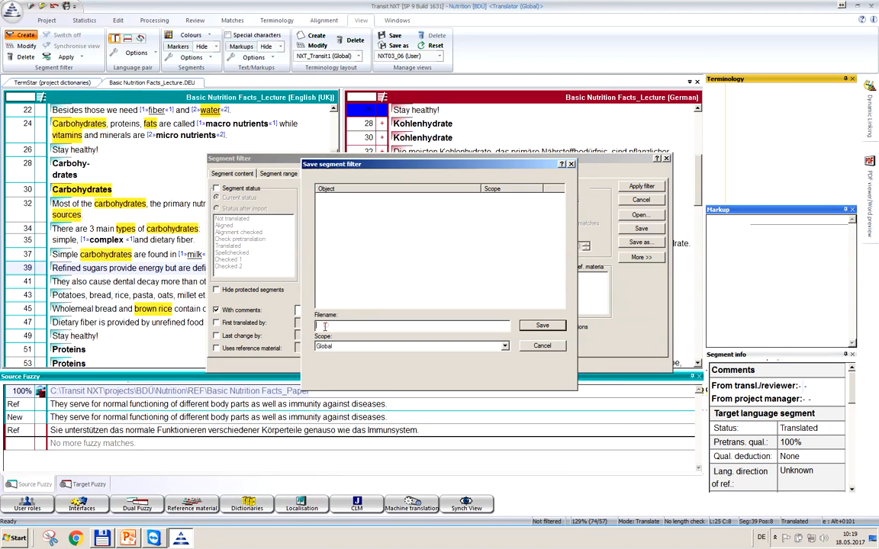
{"action": "type", "text": "Comments"}
{"action": "left_click", "coordinate": [543, 326]}
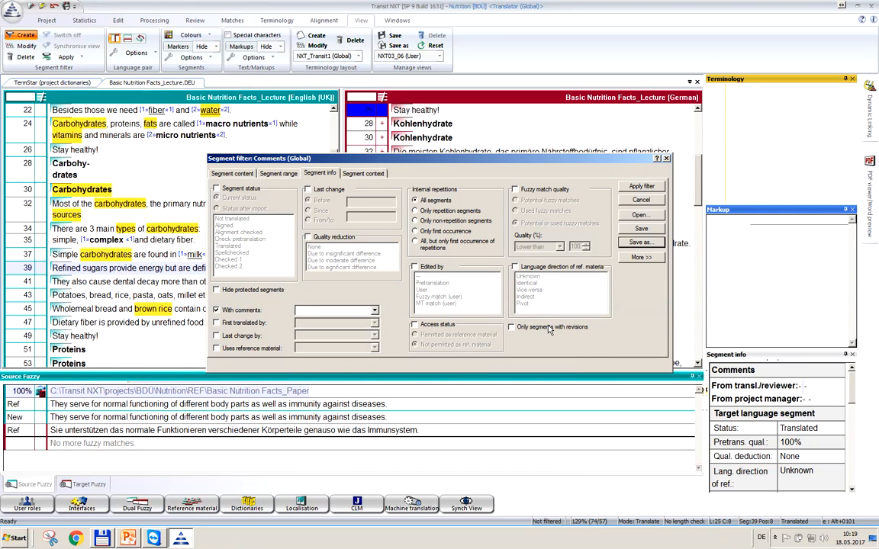
{"action": "left_click", "coordinate": [640, 188]}
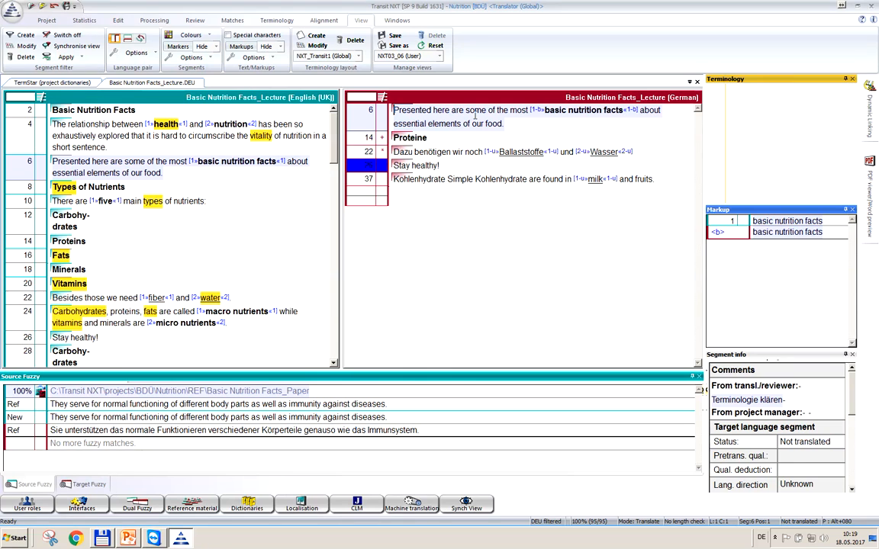
Close the Markup window and resize the Segment info window so that it shows more of the segment's details
{"action": "key", "text": "ctrl+Down"}
{"action": "key", "text": "ctrl+Up"}
{"action": "left_click", "coordinate": [853, 210]}
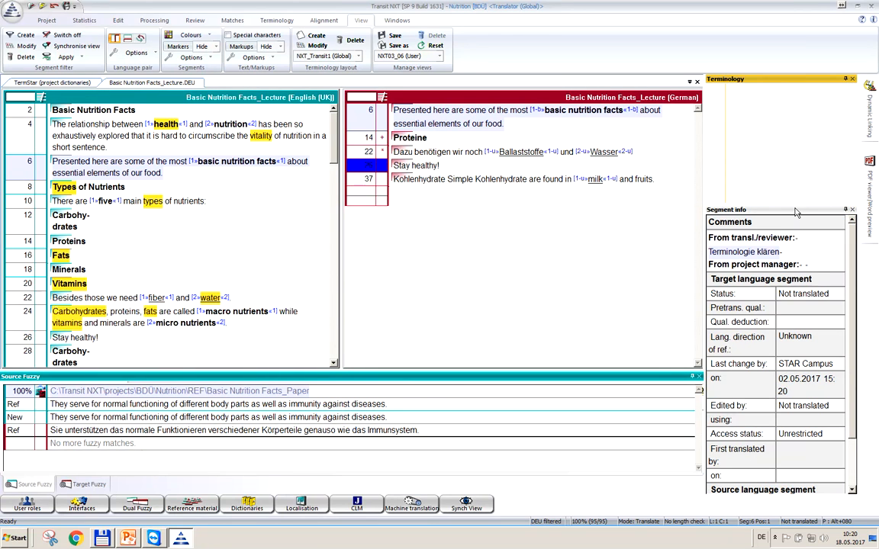
{"action": "left_click_drag", "start_coordinate": [792, 209], "coordinate": [781, 300]}
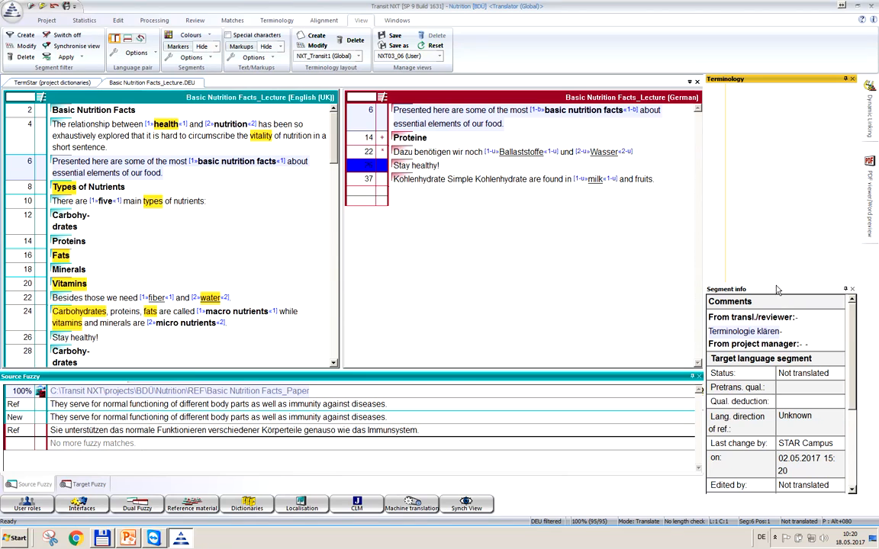
{"action": "left_click_drag", "start_coordinate": [776, 283], "coordinate": [760, 211]}
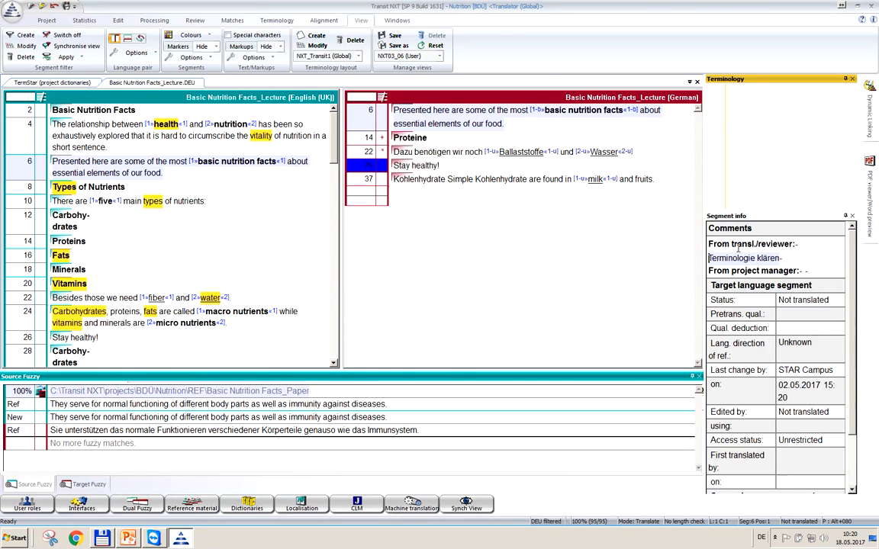
Examine the translator and reviewer comments of the filtered segments 14, 22, 26 and 37 in the Segment info window
{"action": "left_click", "coordinate": [764, 244]}
{"action": "left_click", "coordinate": [412, 139]}
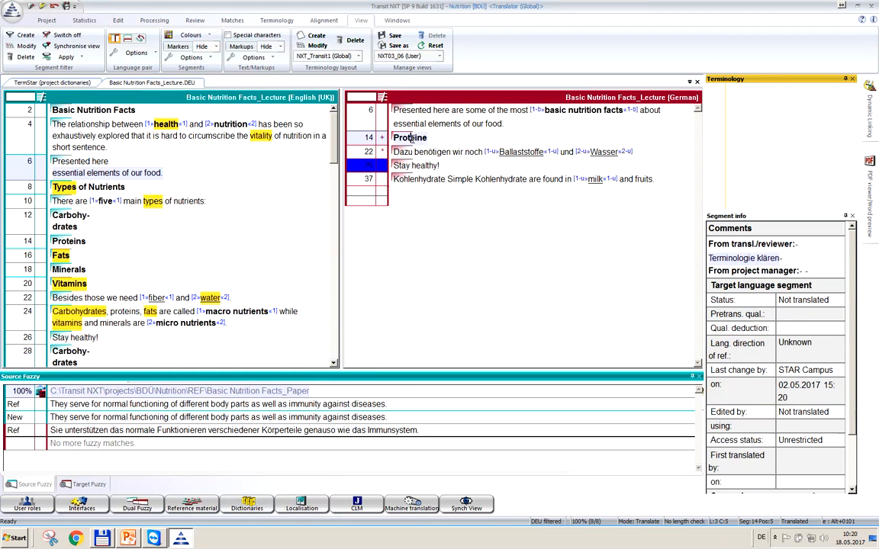
{"action": "left_click", "coordinate": [417, 151]}
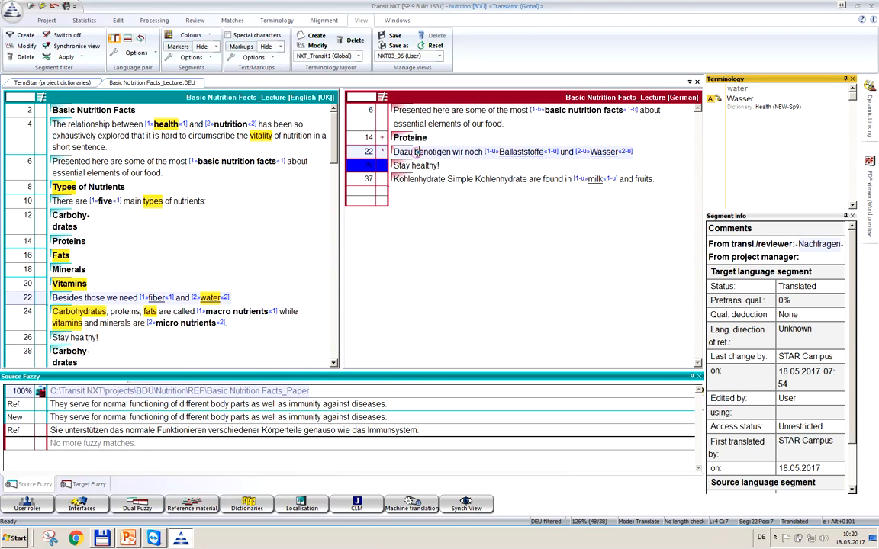
{"action": "left_click", "coordinate": [415, 166]}
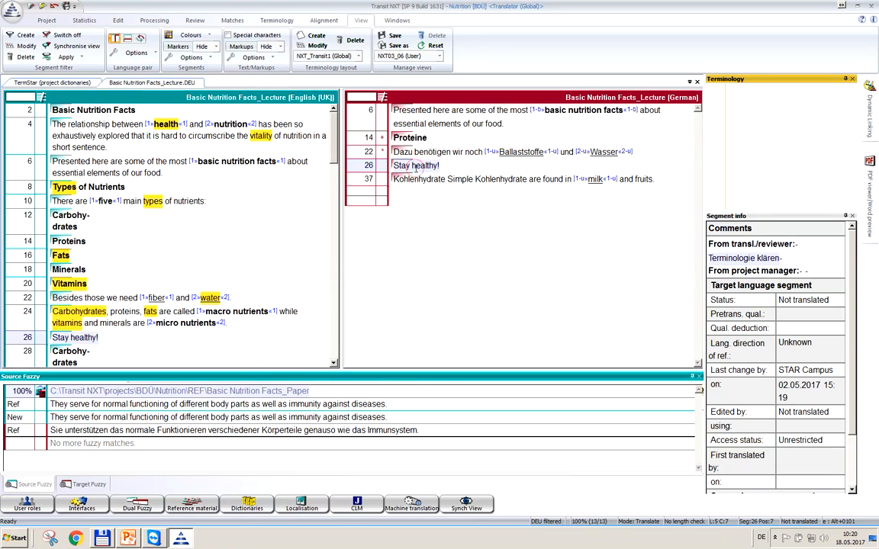
{"action": "left_click", "coordinate": [421, 181]}
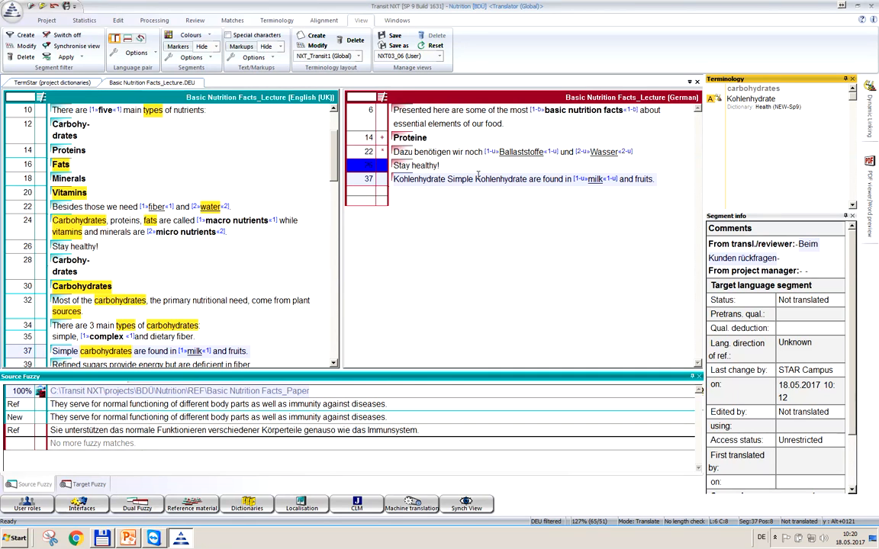
{"action": "left_click", "coordinate": [455, 153]}
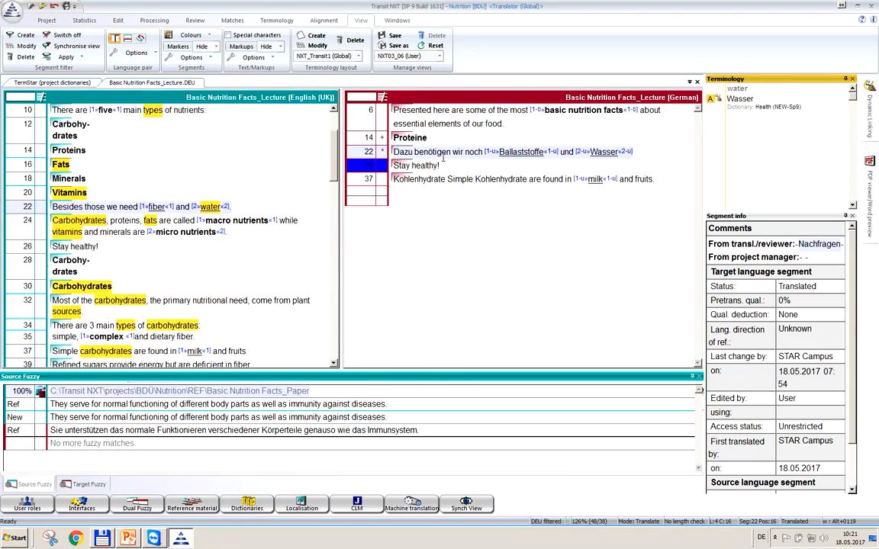
Switch off the segment filter and colour the info column according to the "Comments" filter, checking the marking at segment 26
{"action": "left_click", "coordinate": [68, 39]}
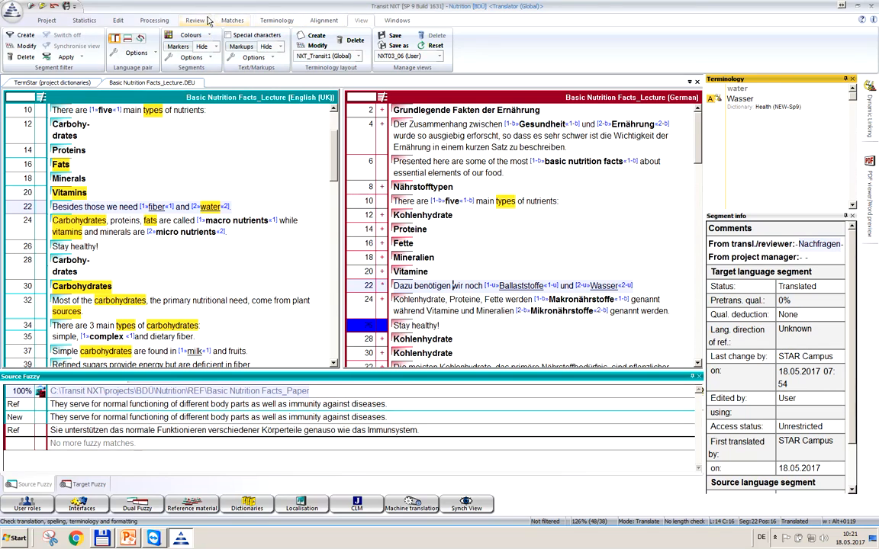
{"action": "left_click", "coordinate": [206, 35]}
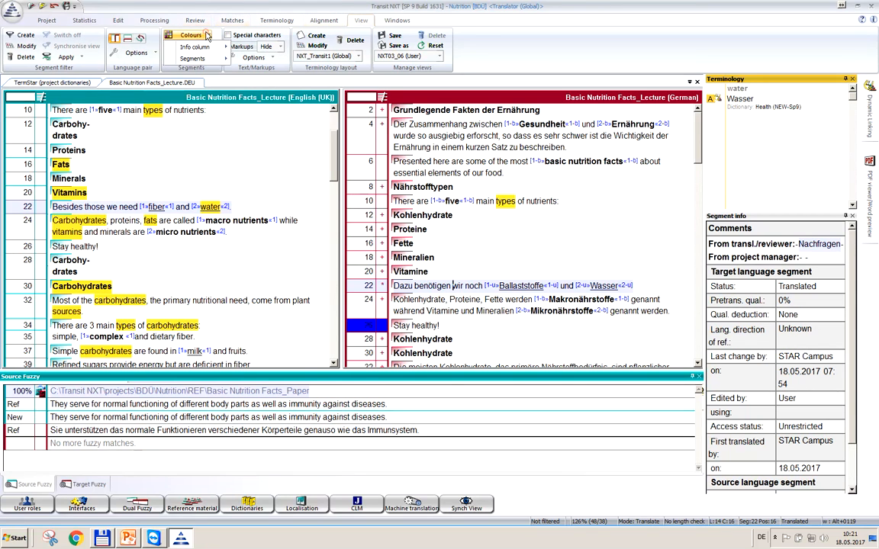
{"action": "mouse_move", "coordinate": [205, 49]}
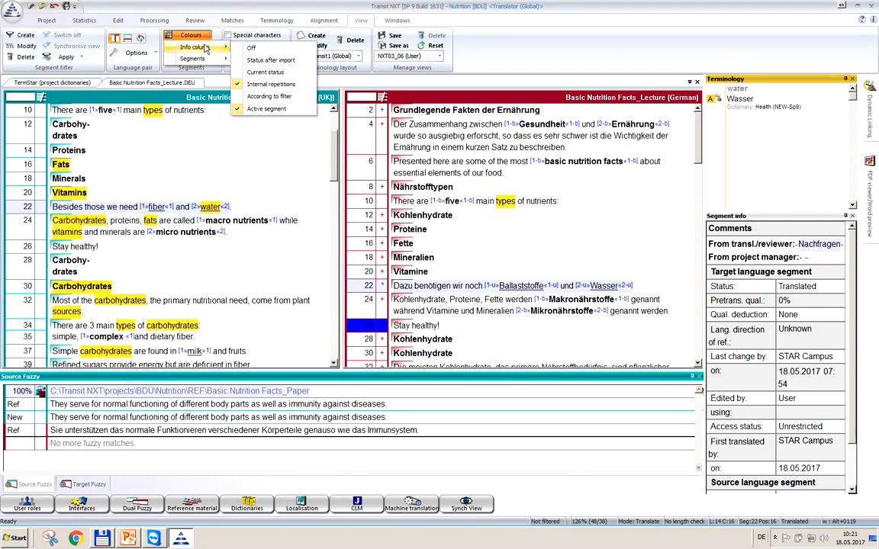
{"action": "left_click", "coordinate": [270, 100]}
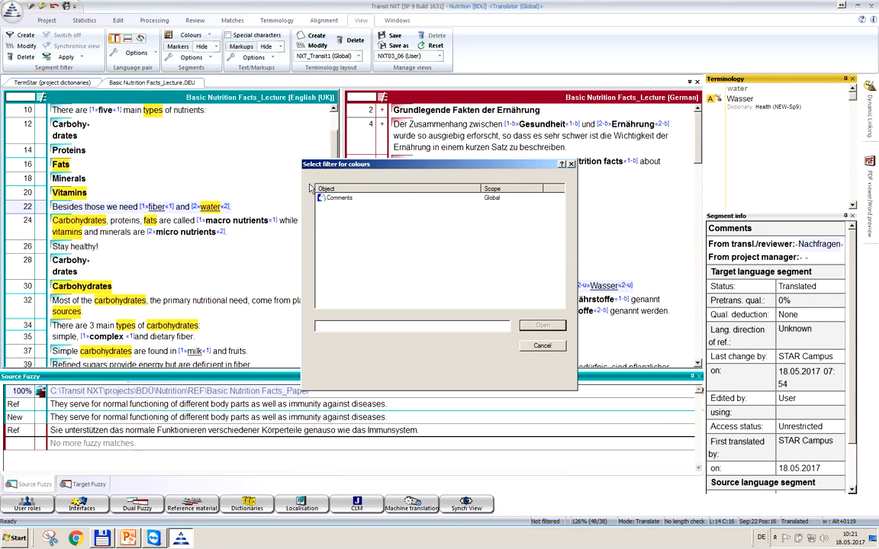
{"action": "left_click", "coordinate": [339, 198]}
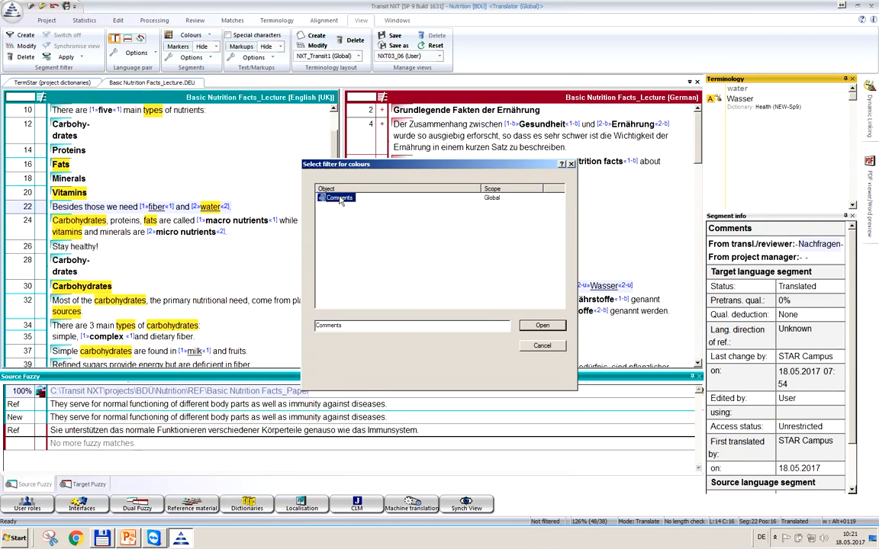
{"action": "left_click", "coordinate": [539, 327]}
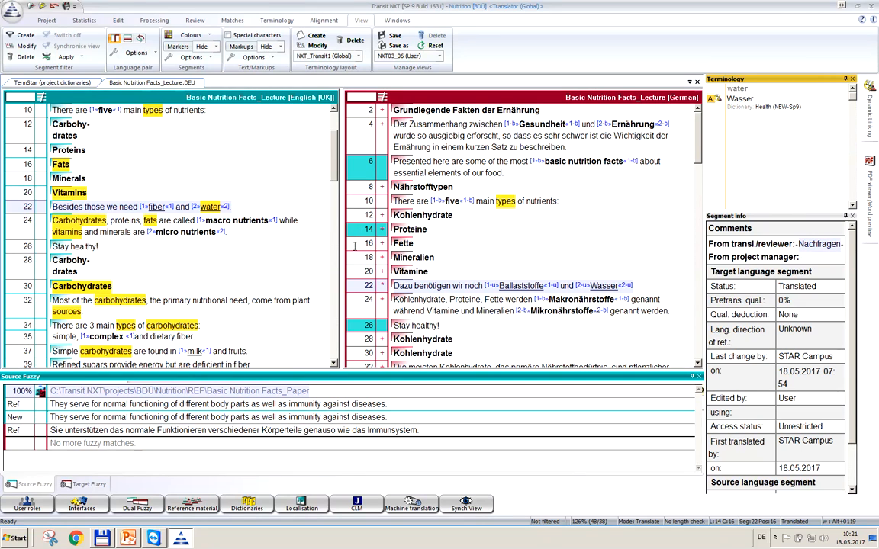
{"action": "left_click", "coordinate": [358, 329]}
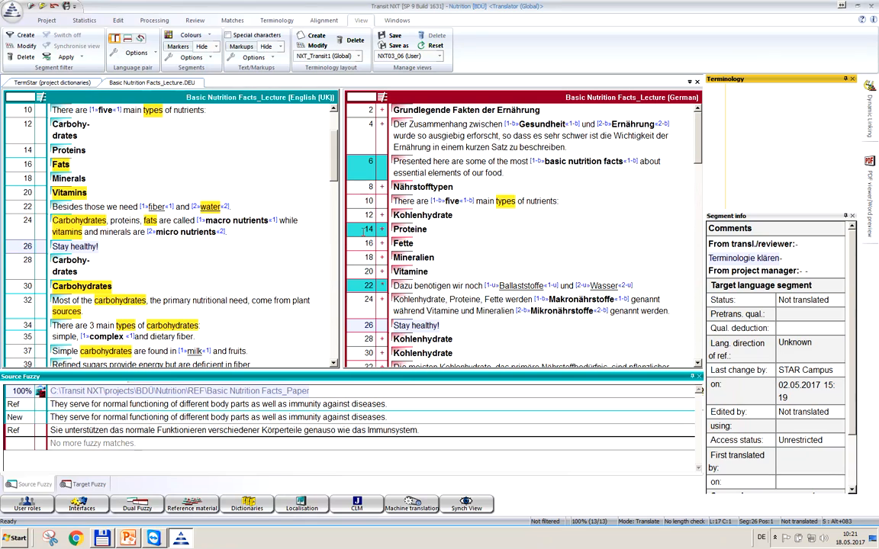
Set the "Background: According to filter" colour to light pink in the user preferences for colours and fonts
{"action": "left_click", "coordinate": [13, 10]}
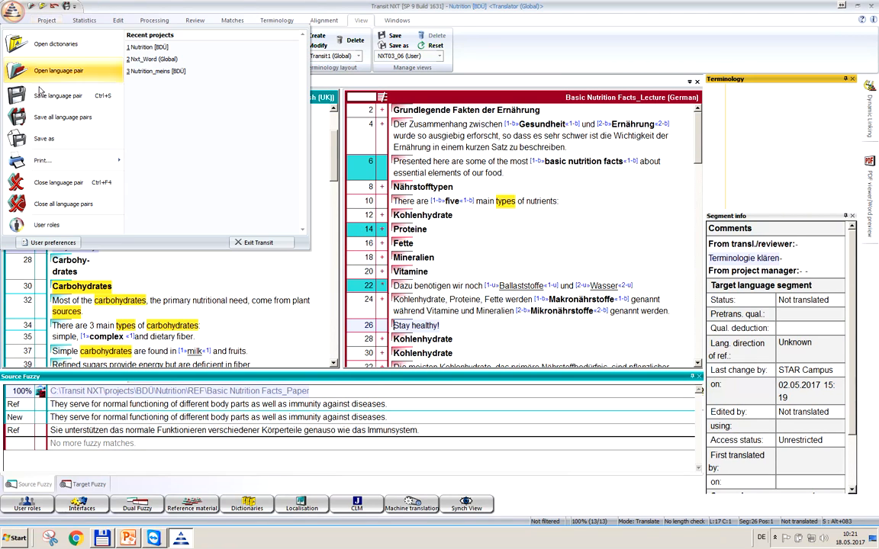
{"action": "left_click", "coordinate": [46, 244]}
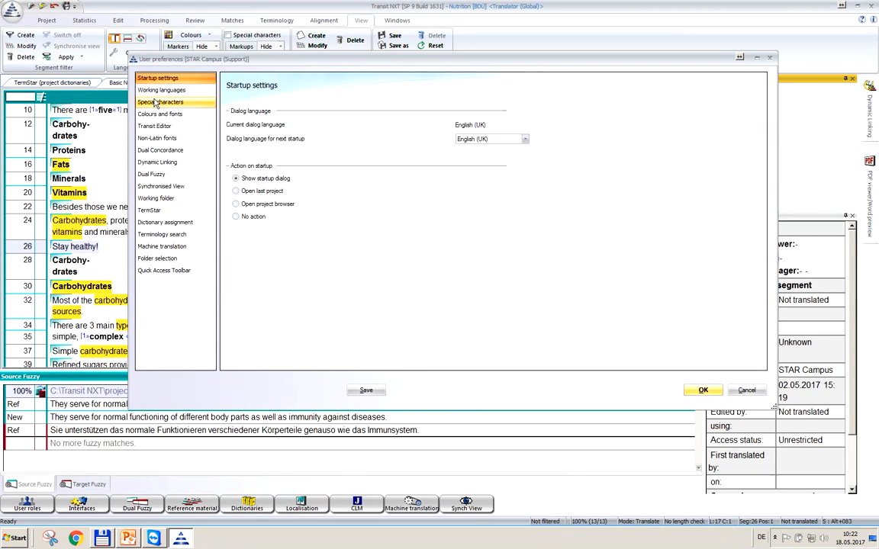
{"action": "left_click", "coordinate": [155, 116]}
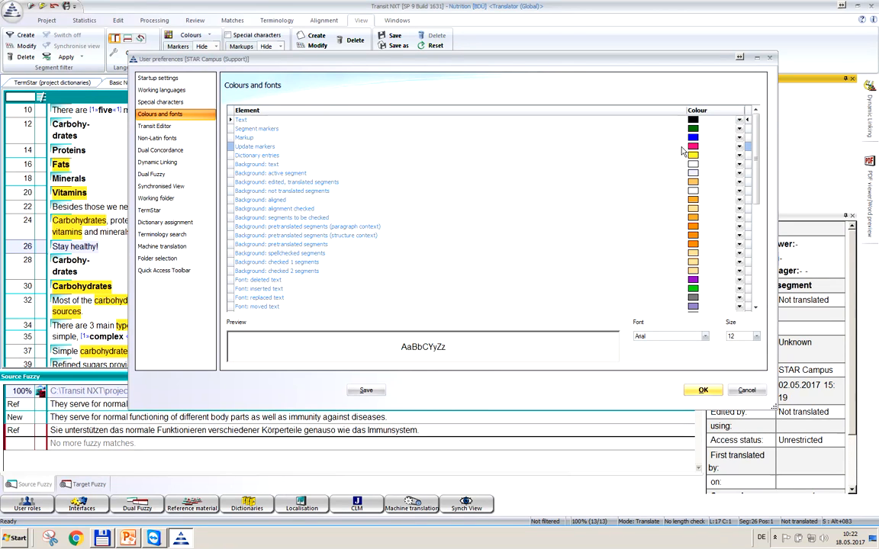
{"action": "left_click_drag", "start_coordinate": [763, 150], "coordinate": [761, 192]}
{"action": "scroll", "coordinate": [761, 191], "scroll_direction": "down", "scroll_amount": 2}
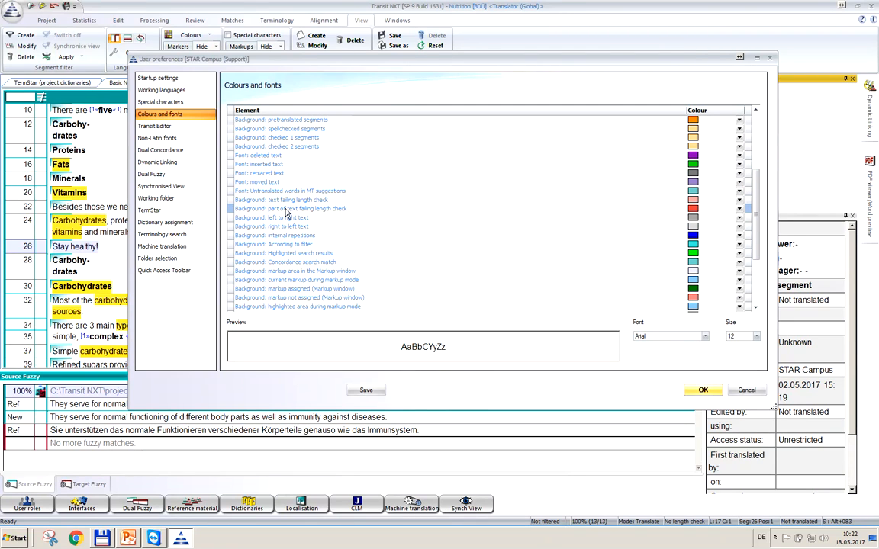
{"action": "left_click", "coordinate": [282, 245]}
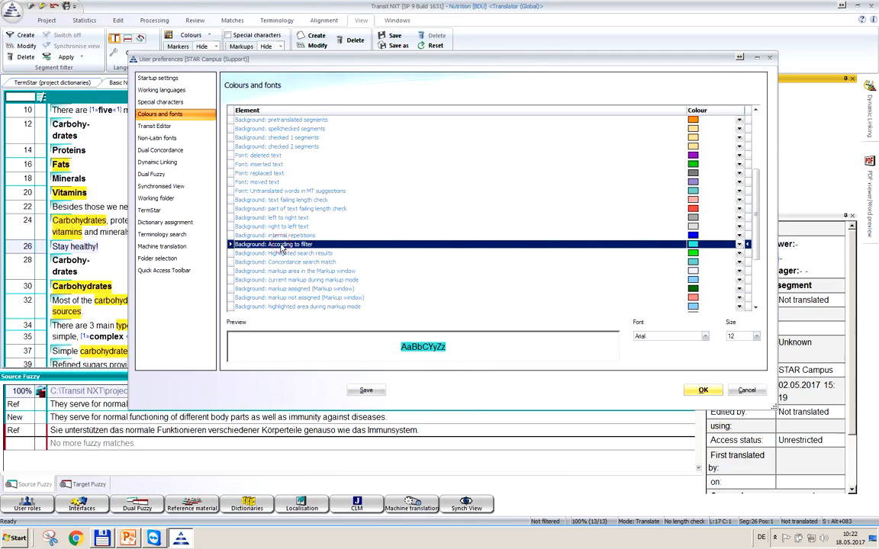
{"action": "left_click", "coordinate": [740, 245]}
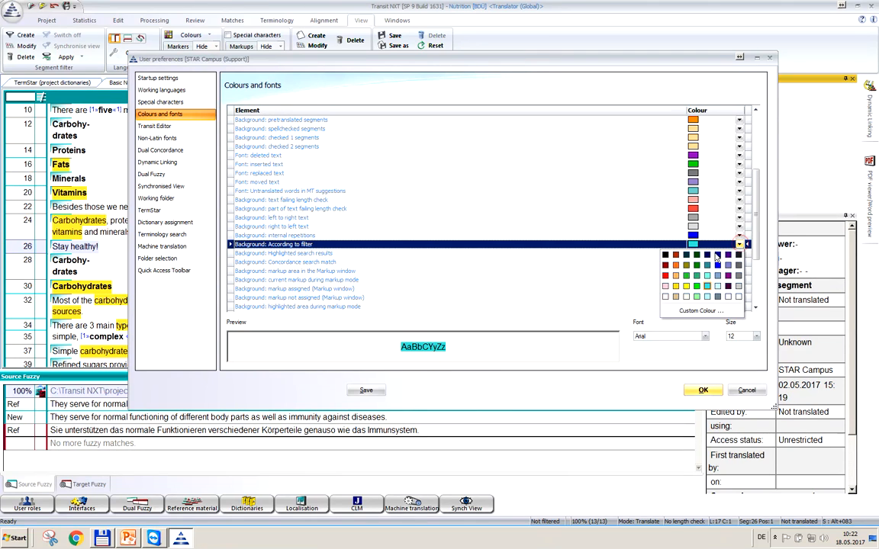
{"action": "left_click", "coordinate": [668, 288]}
{"action": "left_click", "coordinate": [703, 390]}
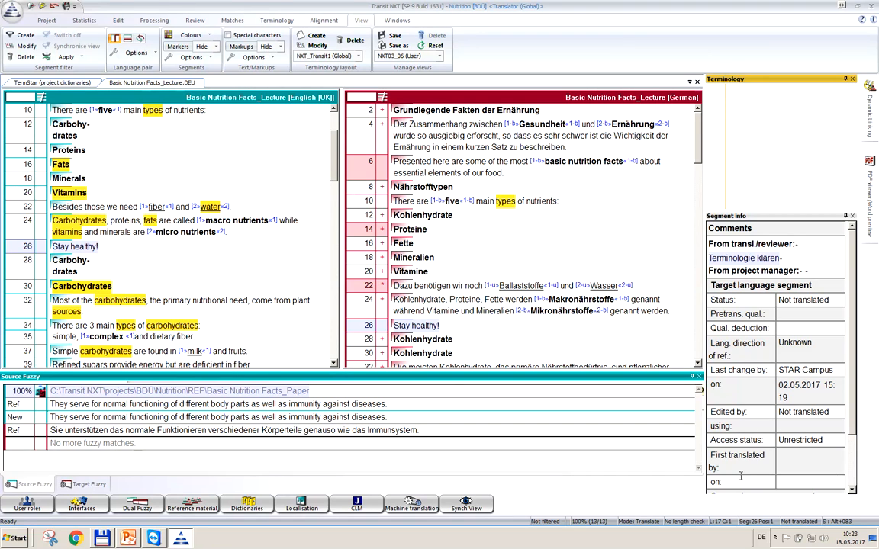
Open the Find/Replace window, dock it beside the language pair and widen it to show all its options
{"action": "key", "text": "ctrl+f"}
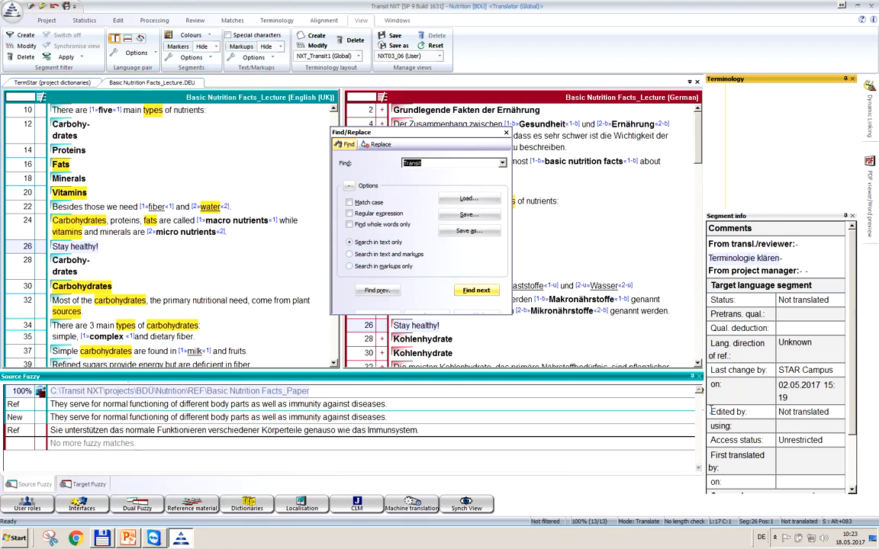
{"action": "left_click_drag", "start_coordinate": [386, 133], "coordinate": [12, 289]}
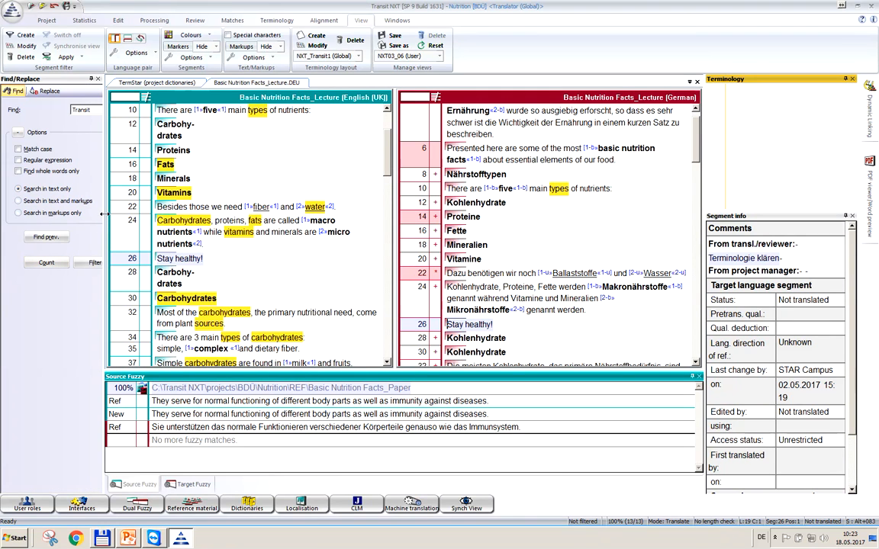
{"action": "left_click_drag", "start_coordinate": [105, 219], "coordinate": [210, 217]}
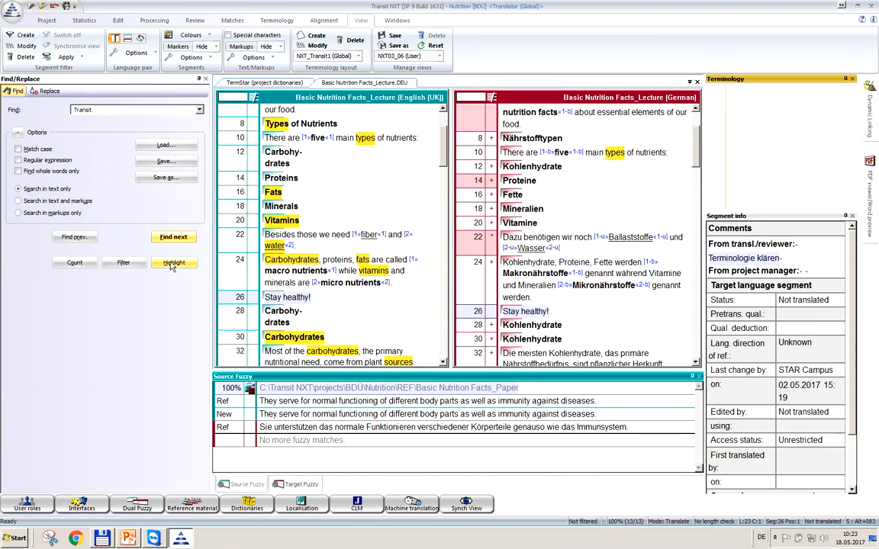
Highlight the search text "Transit" and look through the German text for occurrences
{"action": "double_click", "coordinate": [102, 108]}
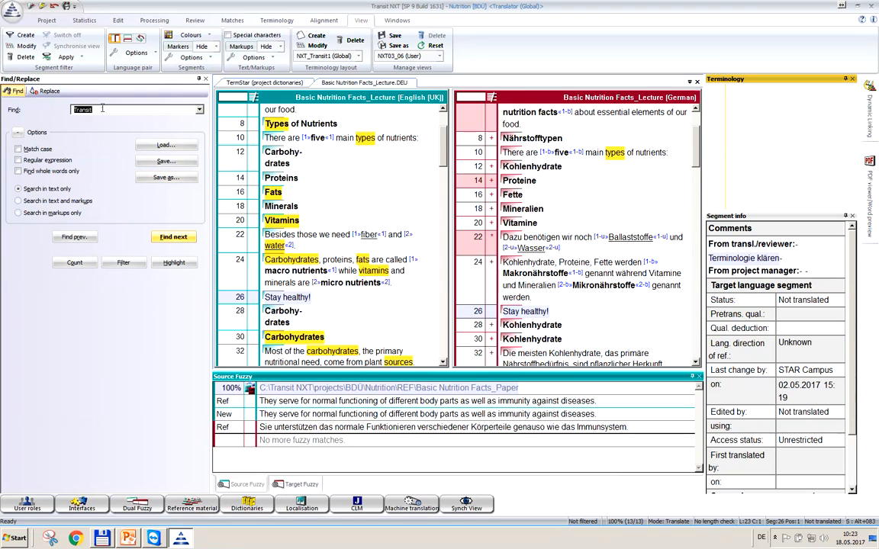
{"action": "left_click", "coordinate": [174, 263]}
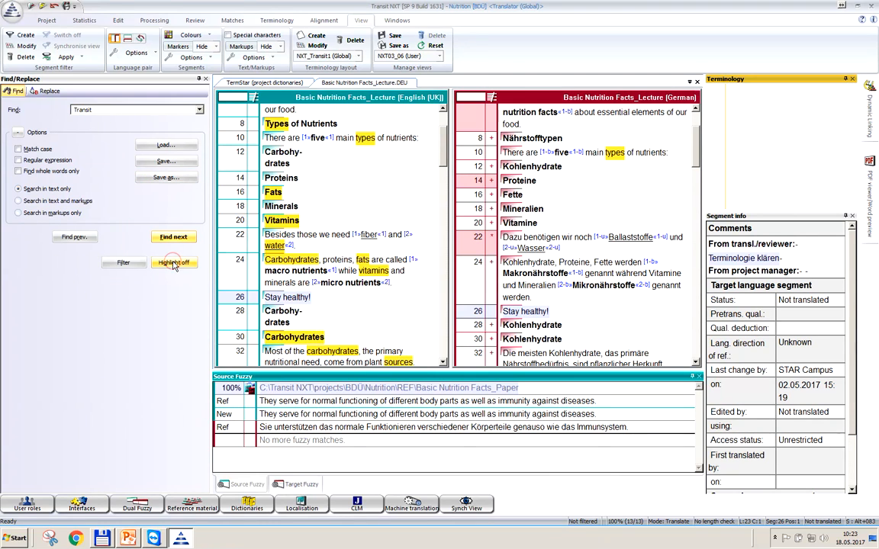
{"action": "left_click", "coordinate": [588, 241]}
{"action": "scroll", "coordinate": [586, 237], "scroll_direction": "down", "scroll_amount": 4}
{"action": "scroll", "coordinate": [587, 237], "scroll_direction": "down", "scroll_amount": 3}
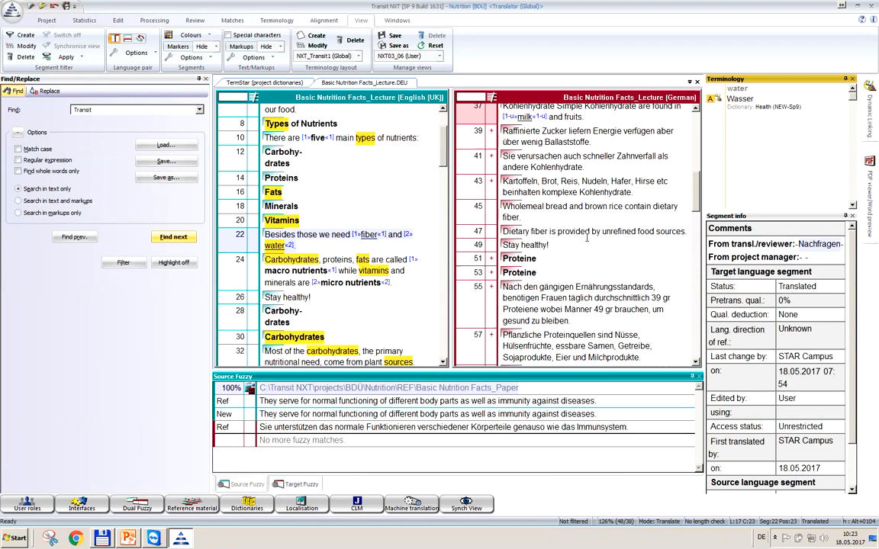
{"action": "left_click", "coordinate": [561, 272]}
{"action": "scroll", "coordinate": [563, 275], "scroll_direction": "down", "scroll_amount": 2}
{"action": "left_click", "coordinate": [559, 268]}
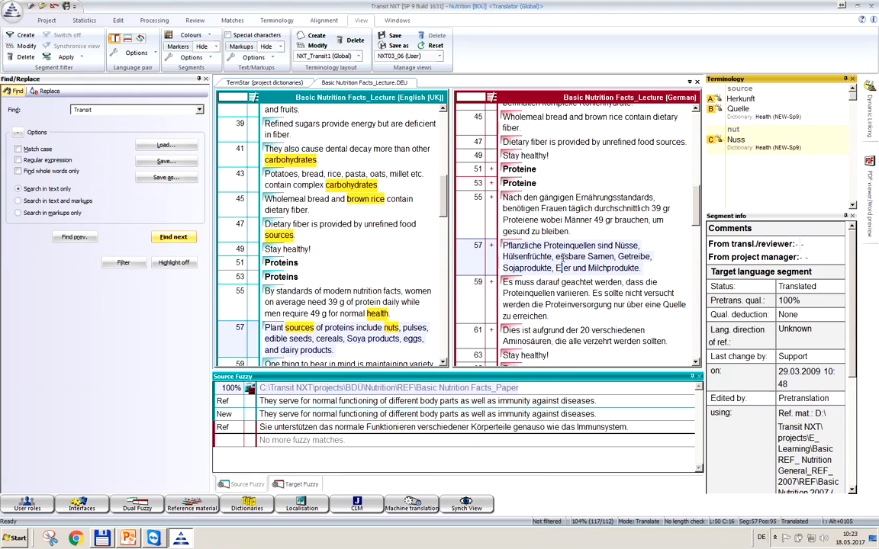
{"action": "scroll", "coordinate": [561, 259], "scroll_direction": "down", "scroll_amount": 3}
{"action": "scroll", "coordinate": [560, 250], "scroll_direction": "down", "scroll_amount": 2}
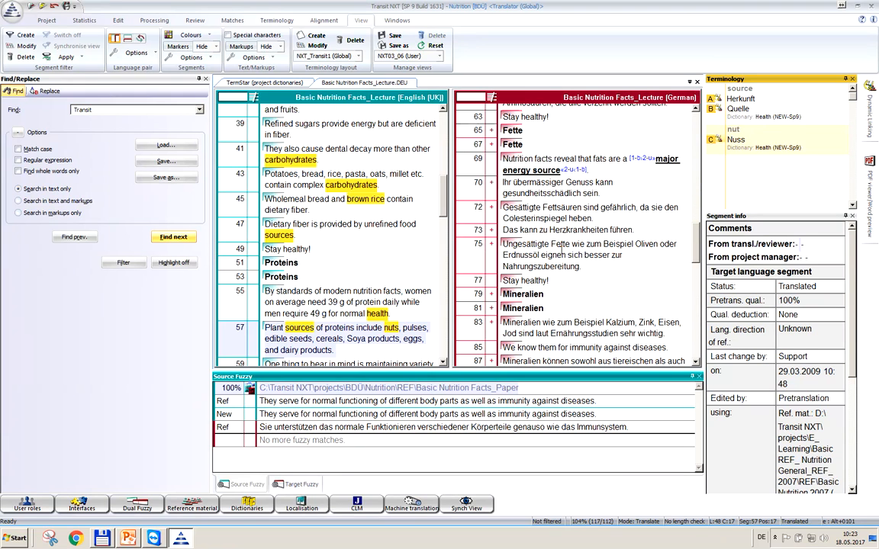
{"action": "left_click", "coordinate": [538, 290]}
Replace the search text with "healthy!" and highlight all its occurrences in the German text
{"action": "double_click", "coordinate": [90, 110]}
{"action": "type", "text": "healthy!"}
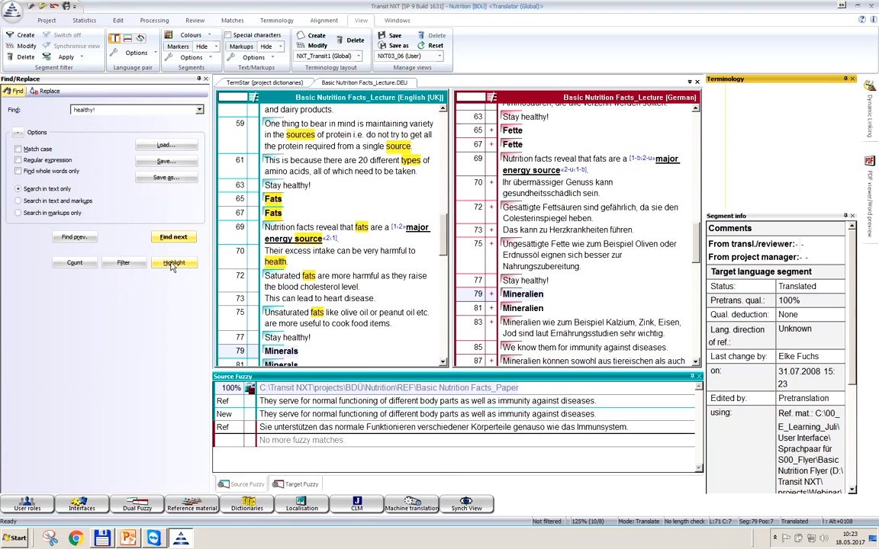
{"action": "left_click", "coordinate": [172, 264]}
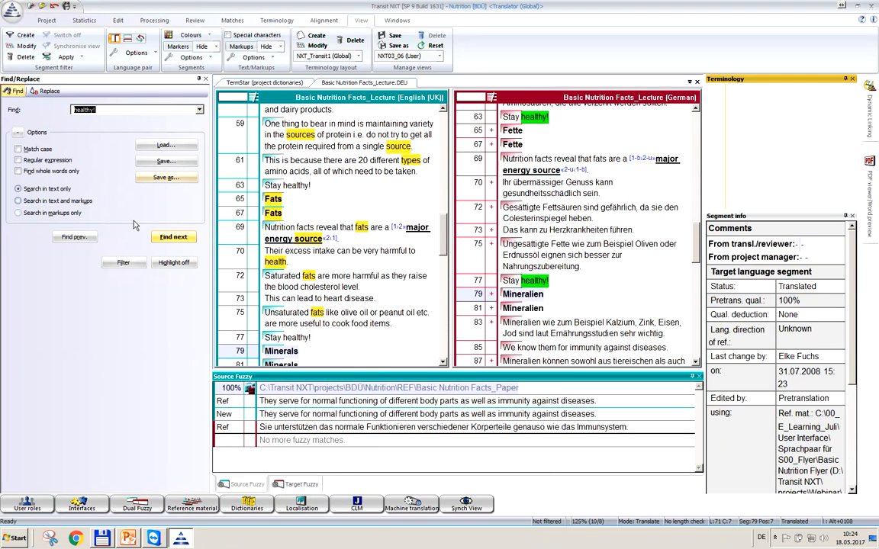
Step through the "healthy!" occurrences, continue from the beginning of the document, and check the highlighting at segment 26
{"action": "left_click", "coordinate": [165, 239]}
{"action": "left_click", "coordinate": [166, 239]}
{"action": "left_click", "coordinate": [165, 239]}
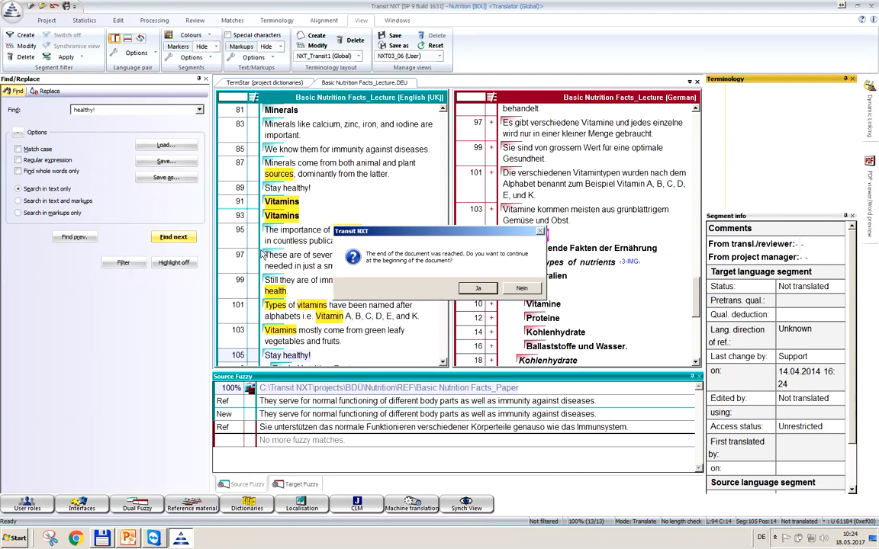
{"action": "left_click", "coordinate": [480, 289]}
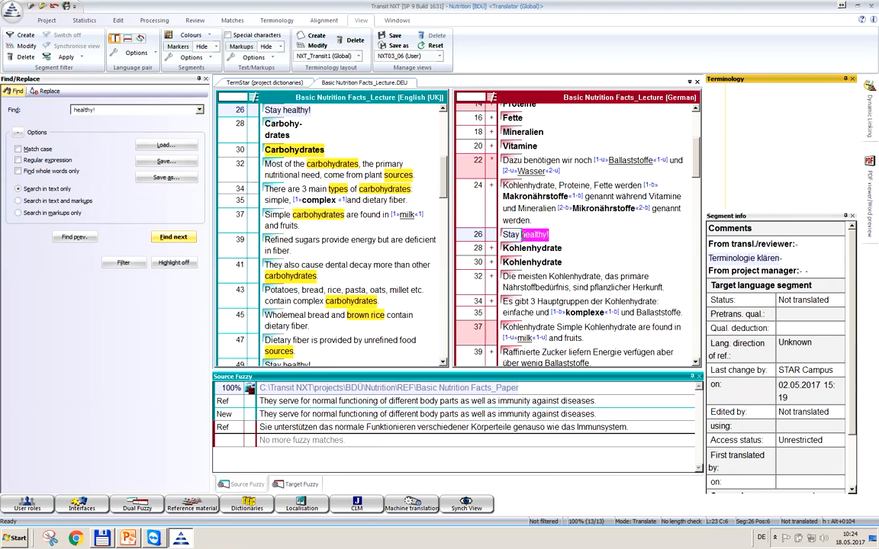
{"action": "left_click", "coordinate": [525, 238]}
{"action": "left_click", "coordinate": [523, 248]}
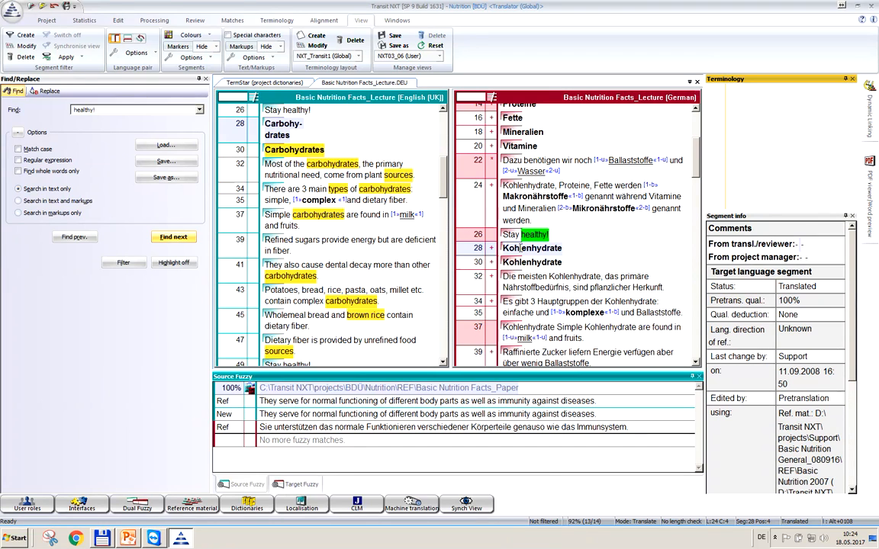
{"action": "left_click", "coordinate": [511, 262]}
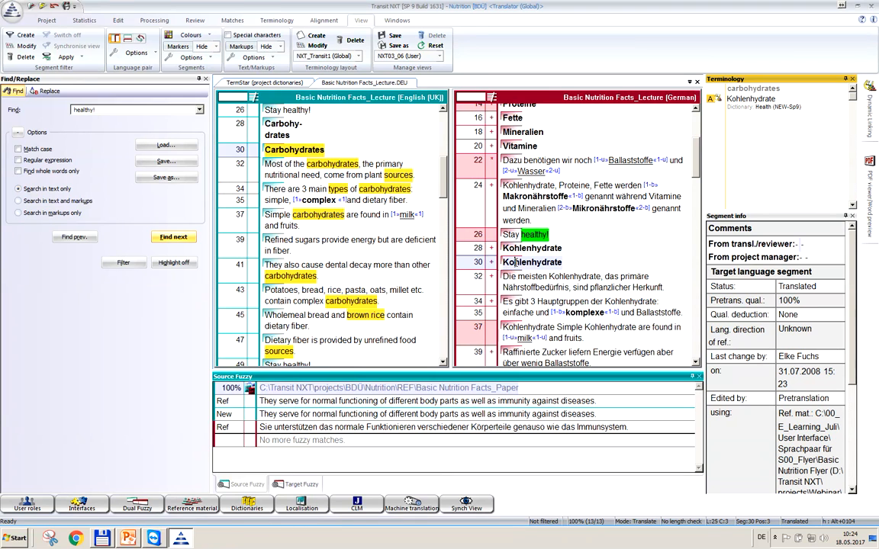
Switch to the recent project Nxt_Word, discarding the changes to the Basic Nutrition Facts_Lecture file
{"action": "left_click", "coordinate": [12, 12]}
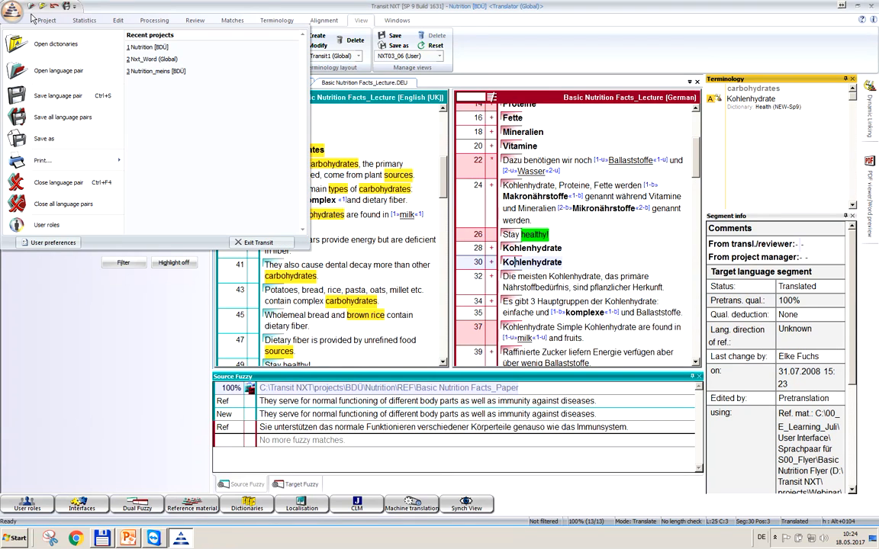
{"action": "left_click", "coordinate": [144, 60]}
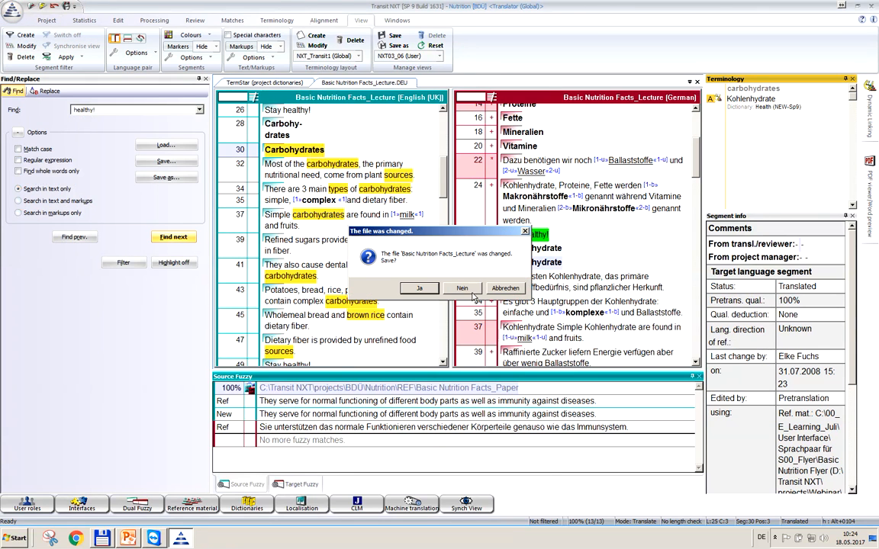
{"action": "left_click", "coordinate": [462, 290]}
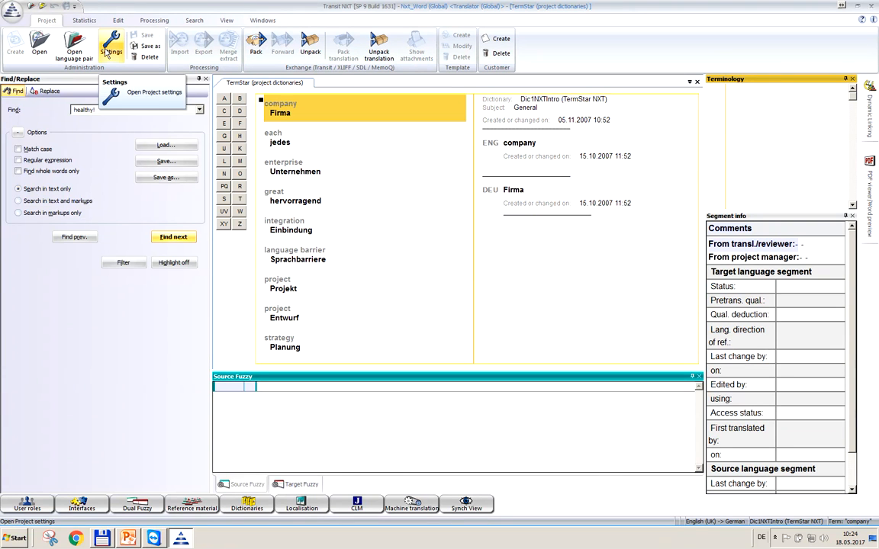
Change the user role to the standard role Project Manager
{"action": "left_click", "coordinate": [17, 502]}
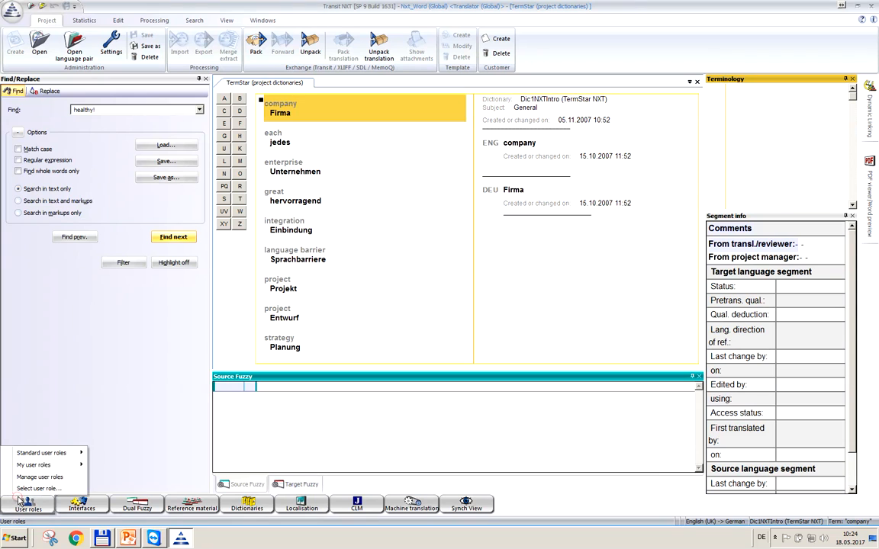
{"action": "mouse_move", "coordinate": [39, 453]}
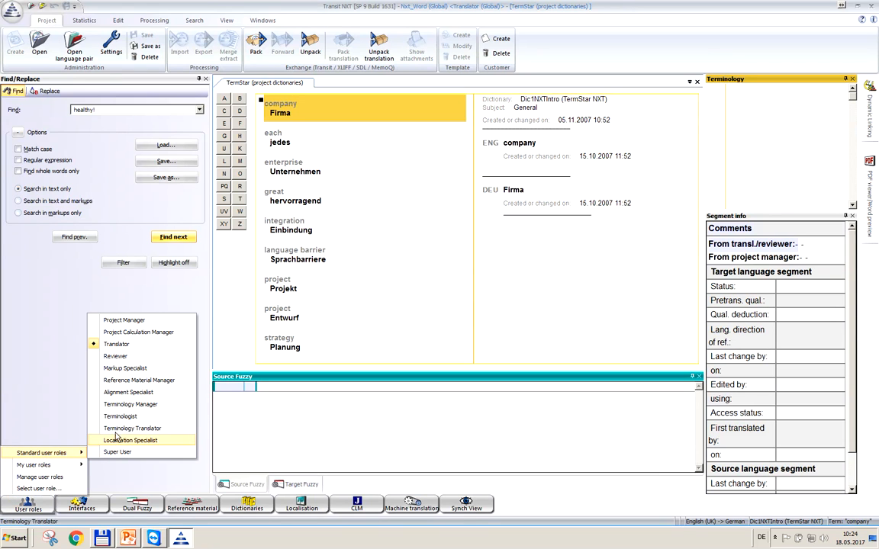
{"action": "left_click", "coordinate": [118, 321]}
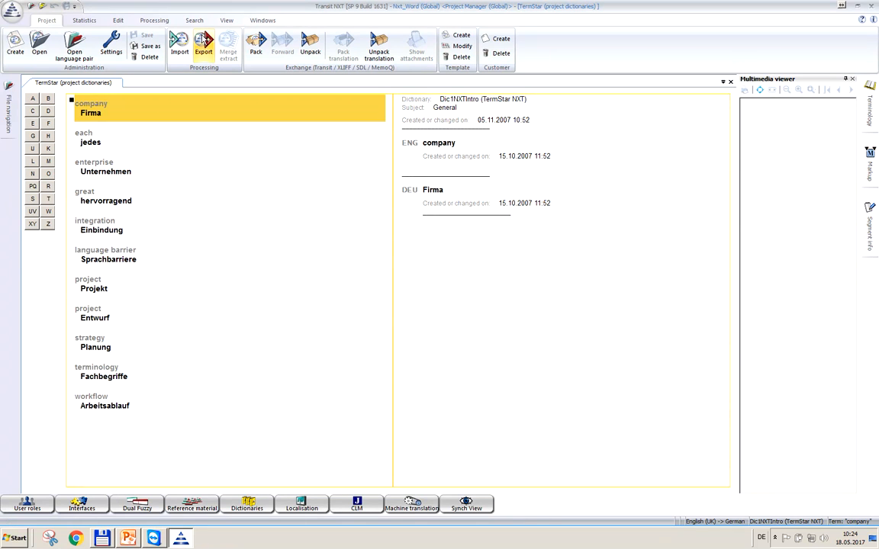
Export the project's German files with segment status colours set to Current status, overwriting About_Transit NXT.doc, and close the export dialog
{"action": "left_click", "coordinate": [204, 42]}
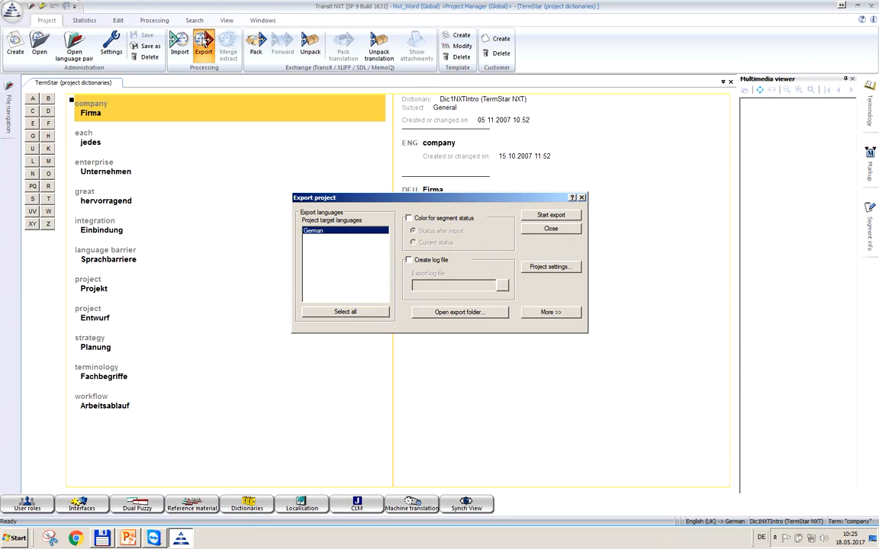
{"action": "left_click", "coordinate": [409, 219]}
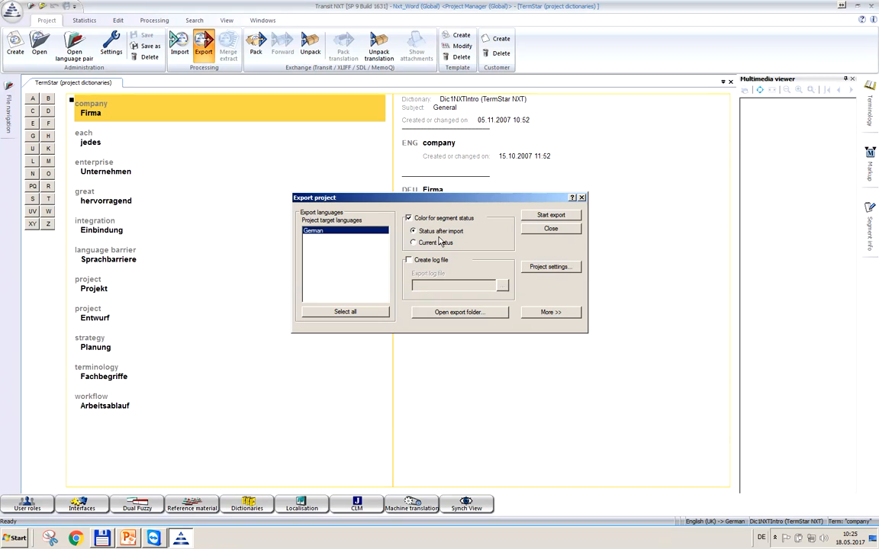
{"action": "left_click", "coordinate": [413, 242]}
{"action": "left_click", "coordinate": [543, 216]}
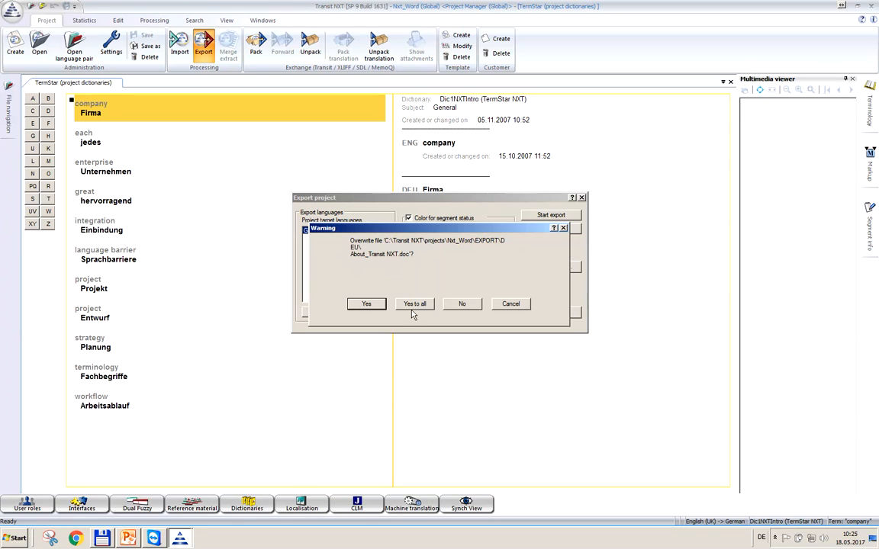
{"action": "left_click", "coordinate": [367, 304]}
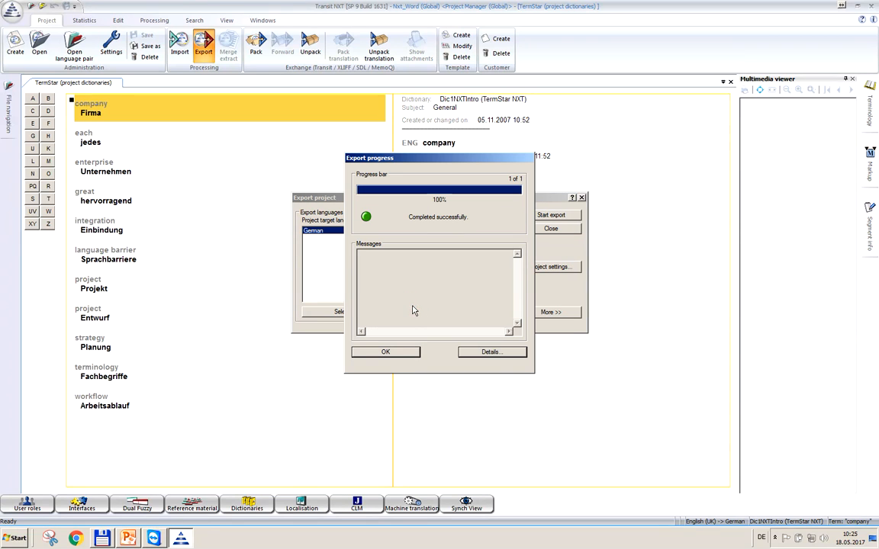
{"action": "left_click", "coordinate": [387, 351]}
{"action": "left_click", "coordinate": [551, 232]}
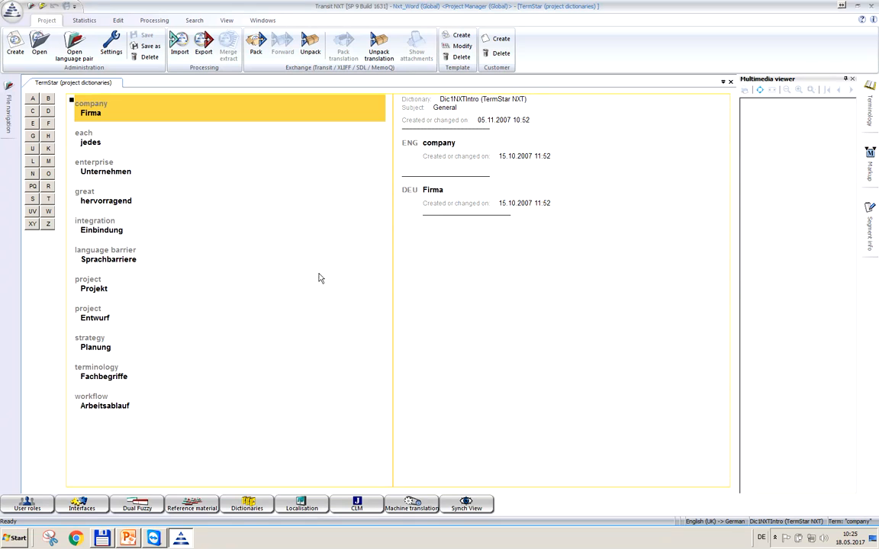
Export German again, coloured by current segment status, overwrite the existing output and open the export folder
{"action": "left_click", "coordinate": [204, 44]}
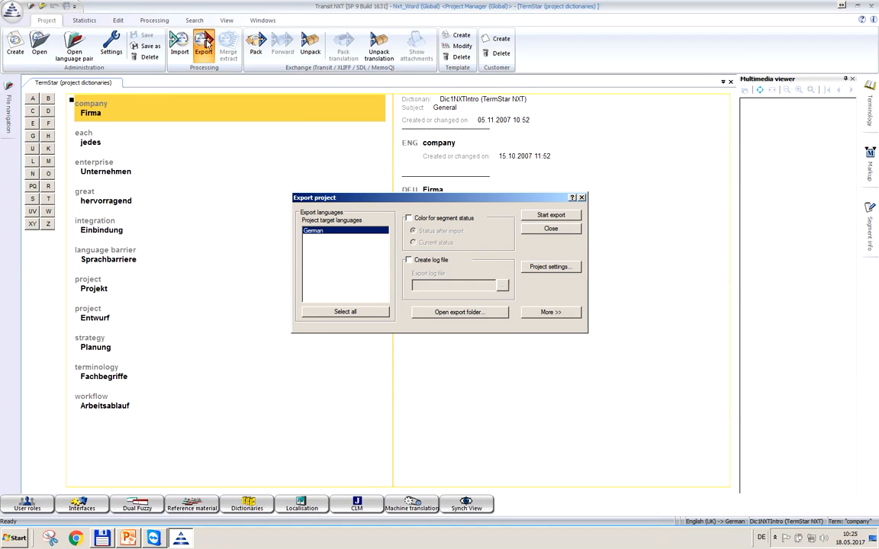
{"action": "left_click", "coordinate": [408, 218]}
{"action": "left_click", "coordinate": [413, 243]}
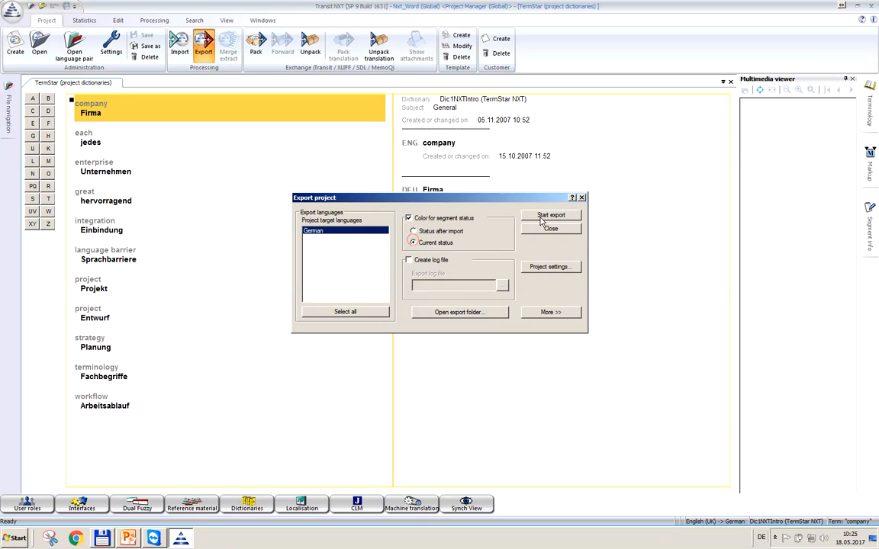
{"action": "left_click", "coordinate": [547, 216]}
{"action": "left_click", "coordinate": [426, 304]}
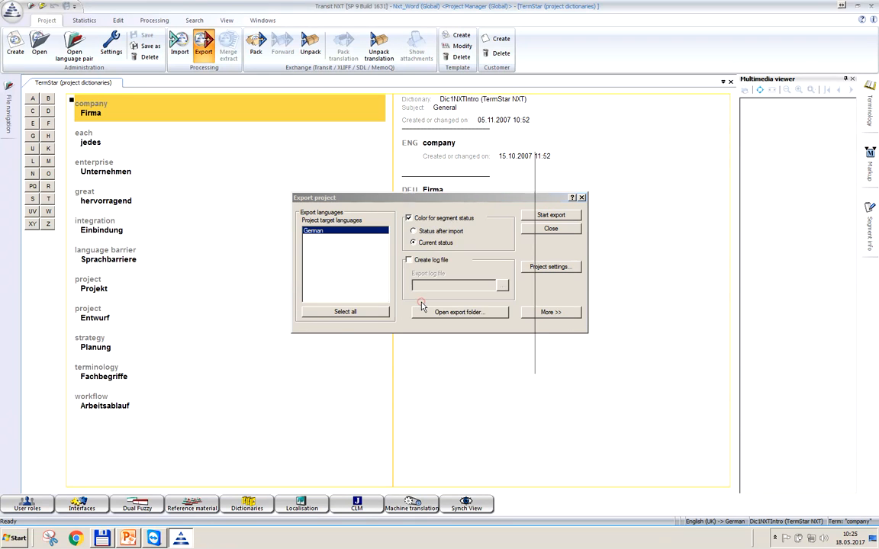
{"action": "left_click", "coordinate": [391, 351]}
{"action": "left_click", "coordinate": [455, 315]}
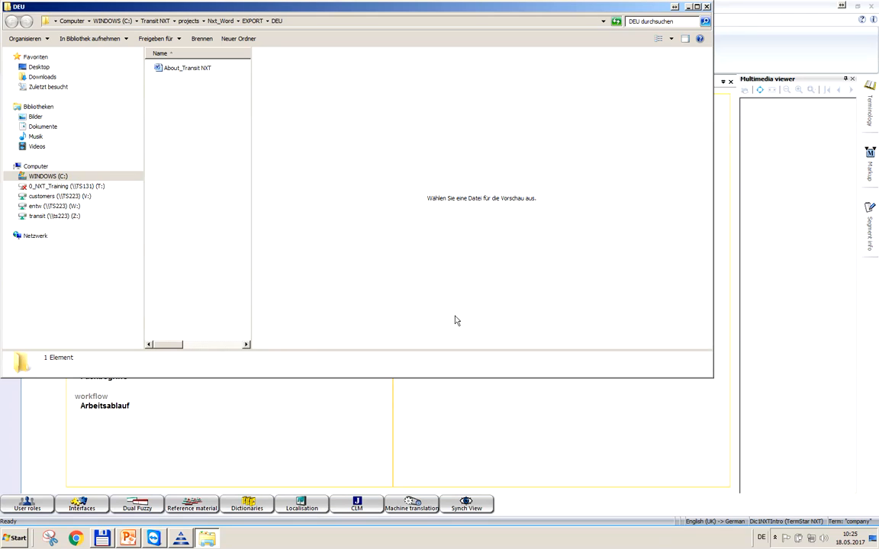
Preview the exported About_Transit NXT document in an enlarged folder window, examine its segment colouring to the end, and close the folder
{"action": "left_click", "coordinate": [187, 70]}
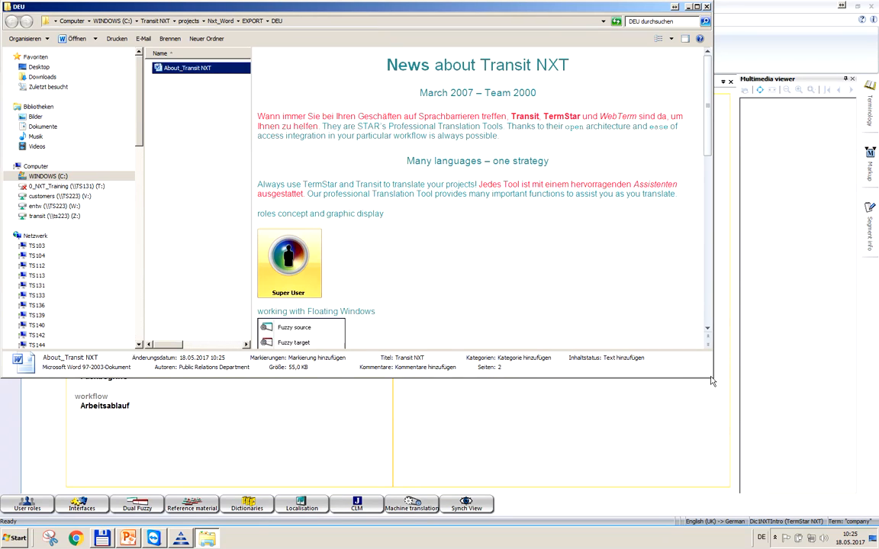
{"action": "left_click_drag", "start_coordinate": [712, 381], "coordinate": [835, 507]}
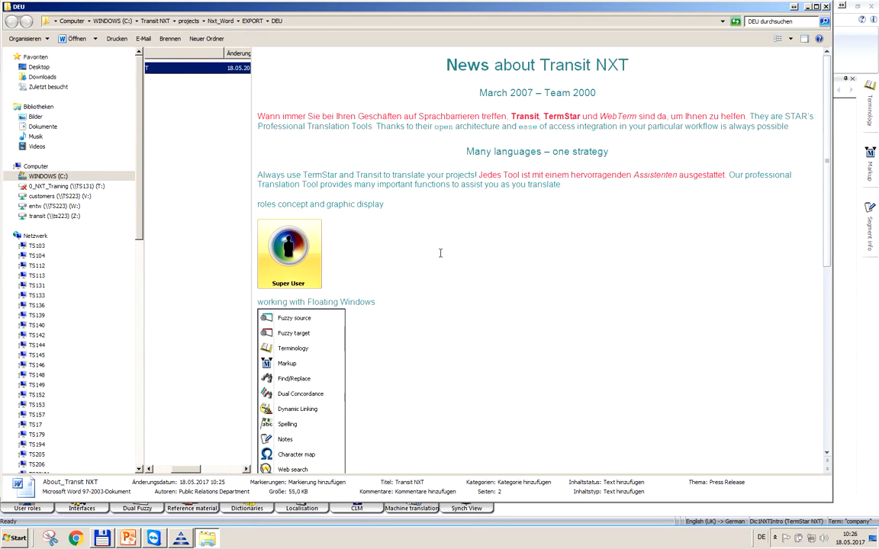
{"action": "left_click", "coordinate": [424, 186]}
{"action": "scroll", "coordinate": [423, 185], "scroll_direction": "down", "scroll_amount": 3}
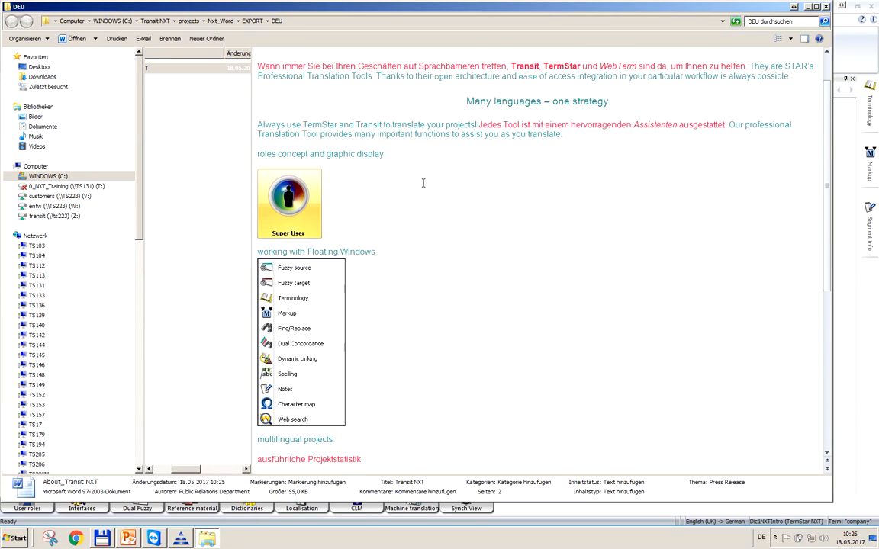
{"action": "scroll", "coordinate": [423, 183], "scroll_direction": "down", "scroll_amount": 5}
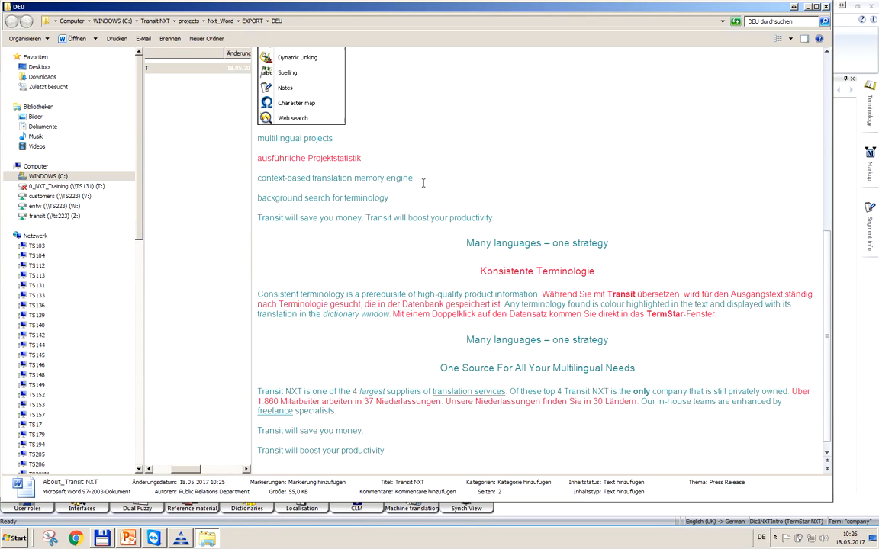
{"action": "left_click", "coordinate": [828, 9]}
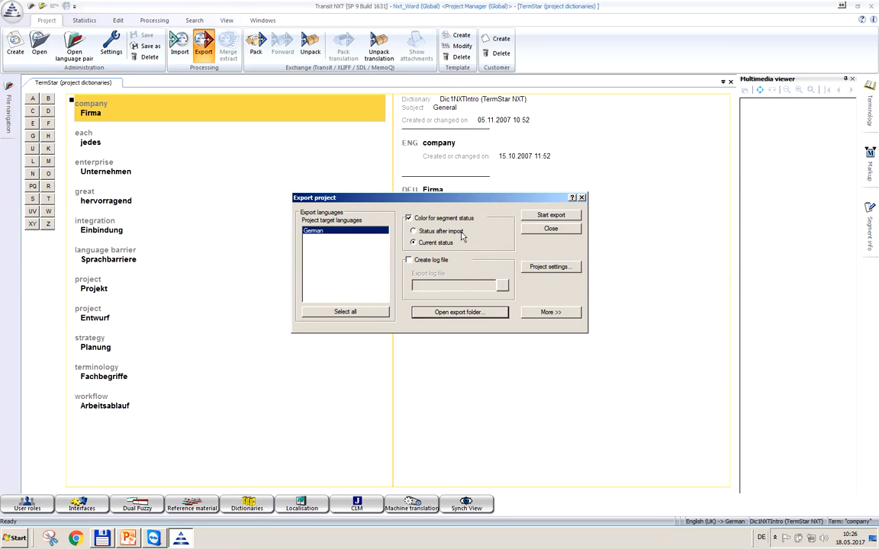
Compare the Status after import and Current status colour options for the export and close the dialog without exporting
{"action": "left_click", "coordinate": [408, 218]}
{"action": "left_click", "coordinate": [408, 218]}
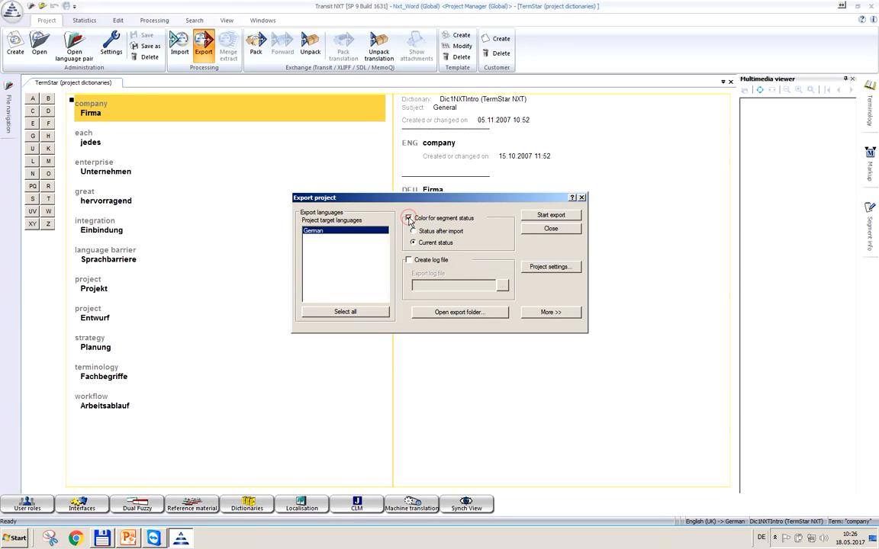
{"action": "left_click", "coordinate": [413, 231]}
{"action": "left_click", "coordinate": [413, 243]}
{"action": "left_click", "coordinate": [551, 229]}
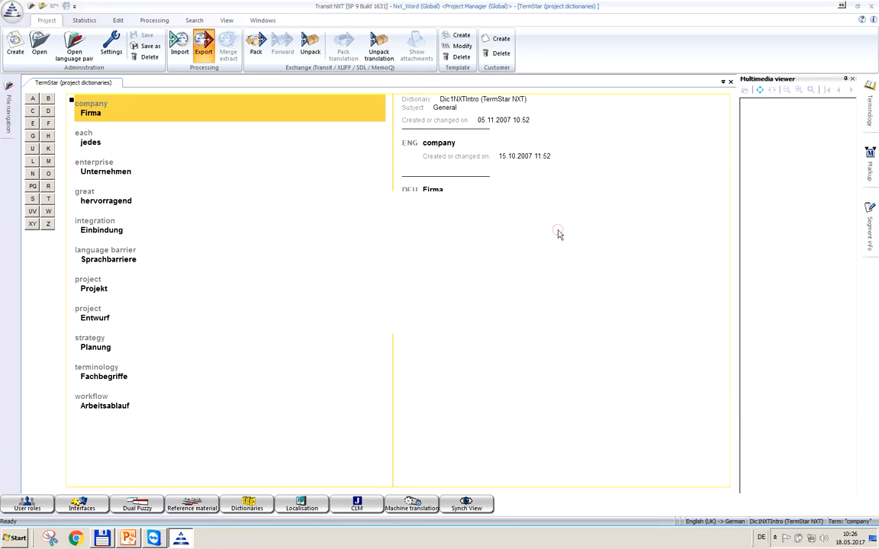
Examine the export font colours per segment status in the user preferences for colours and fonts, including not translated segments, and close the preferences
{"action": "left_click", "coordinate": [12, 12]}
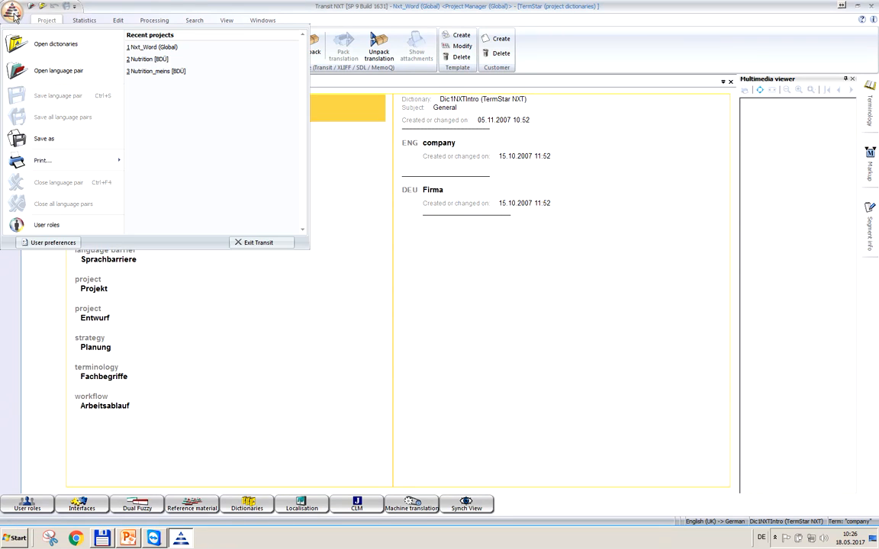
{"action": "left_click", "coordinate": [54, 242]}
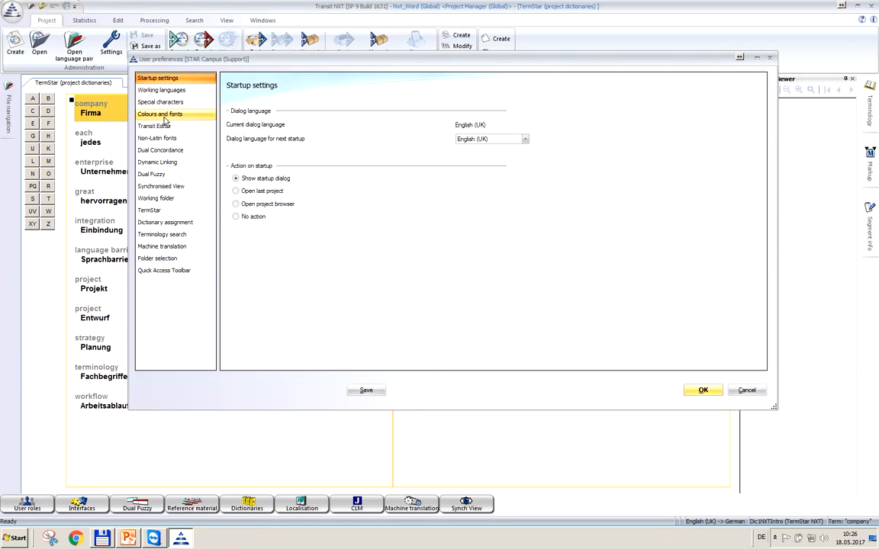
{"action": "left_click", "coordinate": [161, 114]}
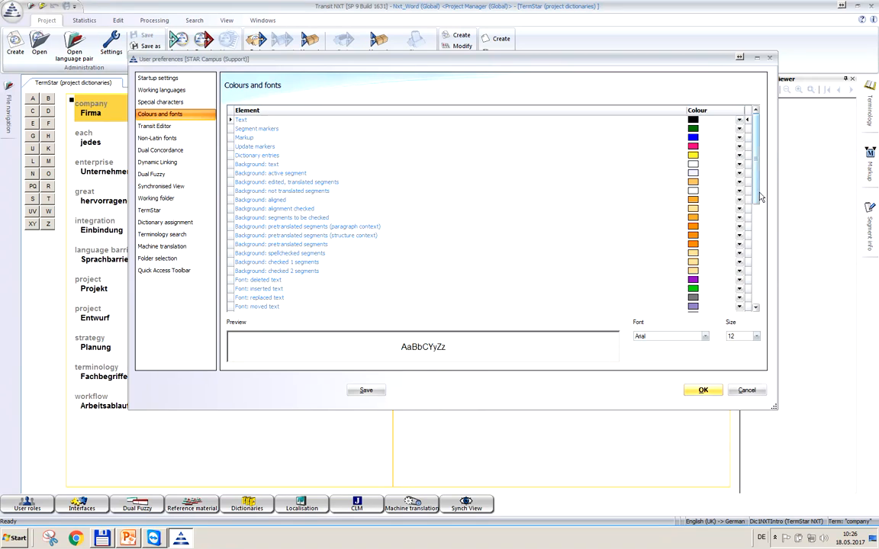
{"action": "scroll", "coordinate": [771, 273], "scroll_direction": "down", "scroll_amount": 6}
{"action": "scroll", "coordinate": [770, 273], "scroll_direction": "down", "scroll_amount": 2}
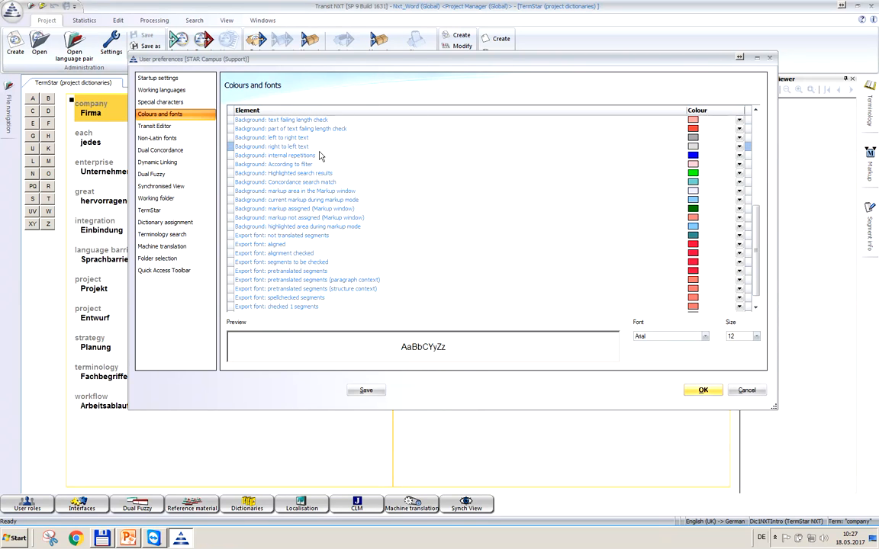
{"action": "left_click", "coordinate": [271, 236]}
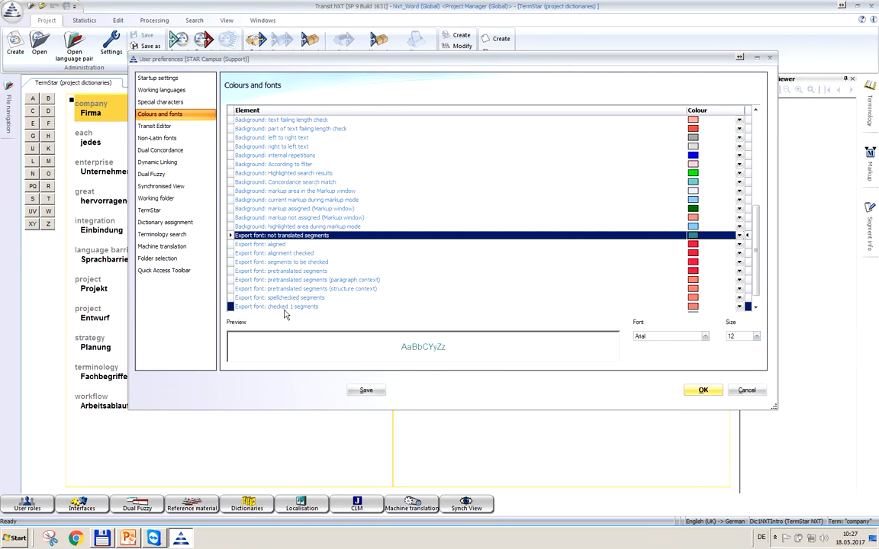
{"action": "left_click", "coordinate": [701, 392]}
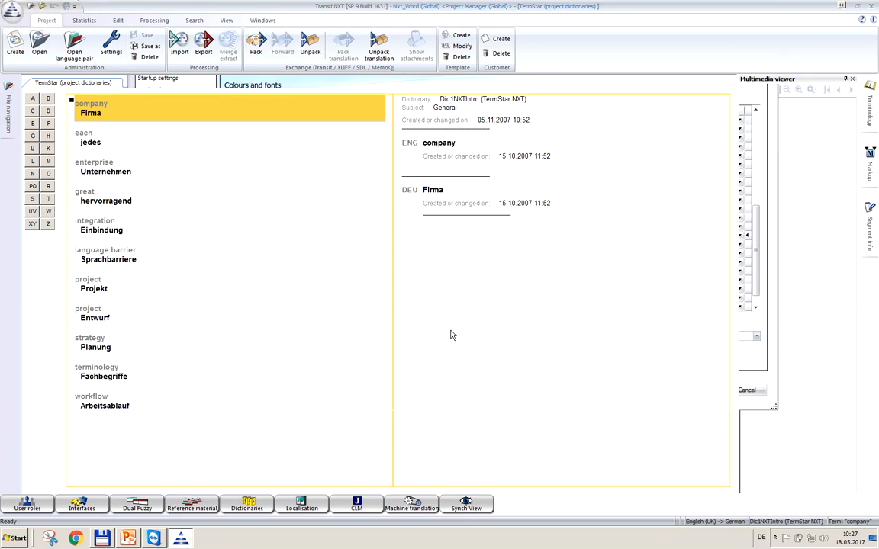